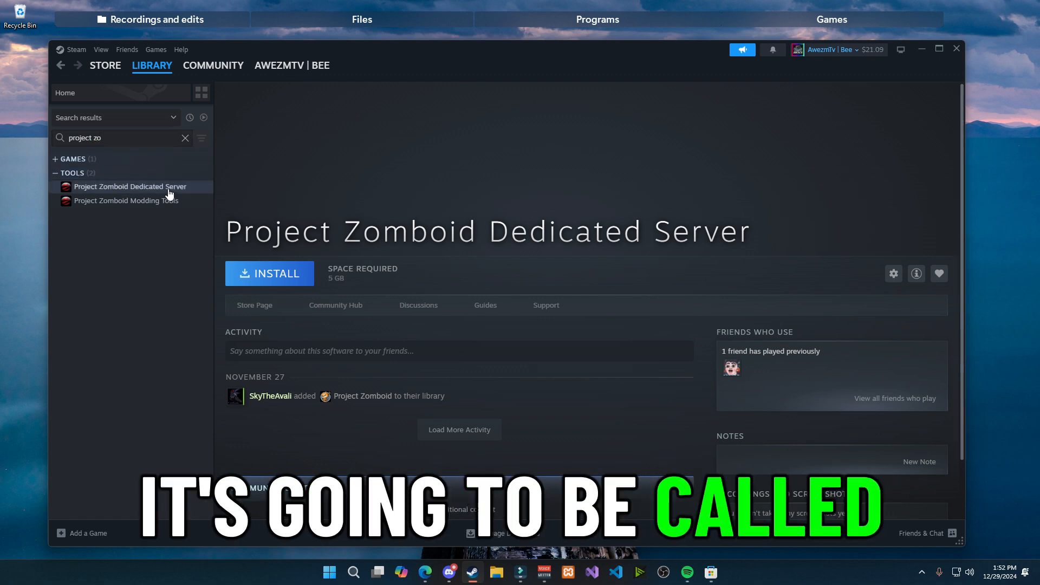
Install Project Zomboid Dedicated Server from the Steam library tools onto the Random (G:) drive.
click(107, 193)
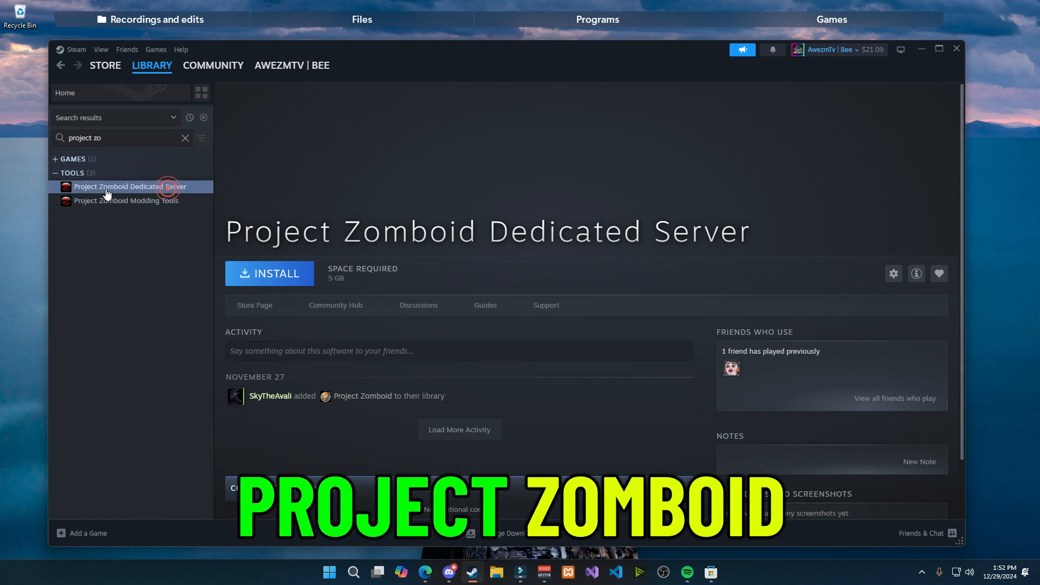
click(276, 279)
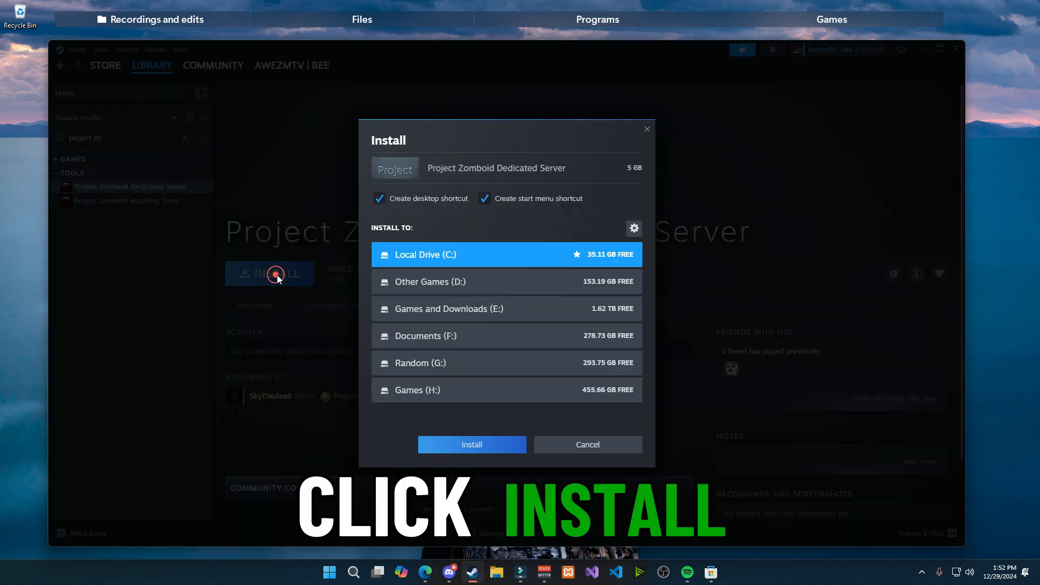
click(470, 362)
click(482, 445)
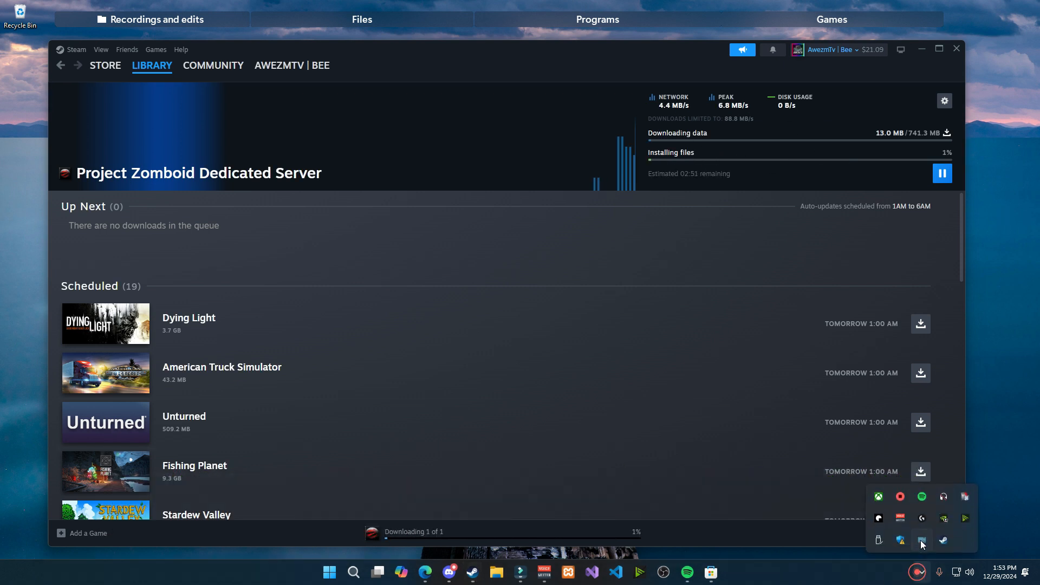
click(923, 542)
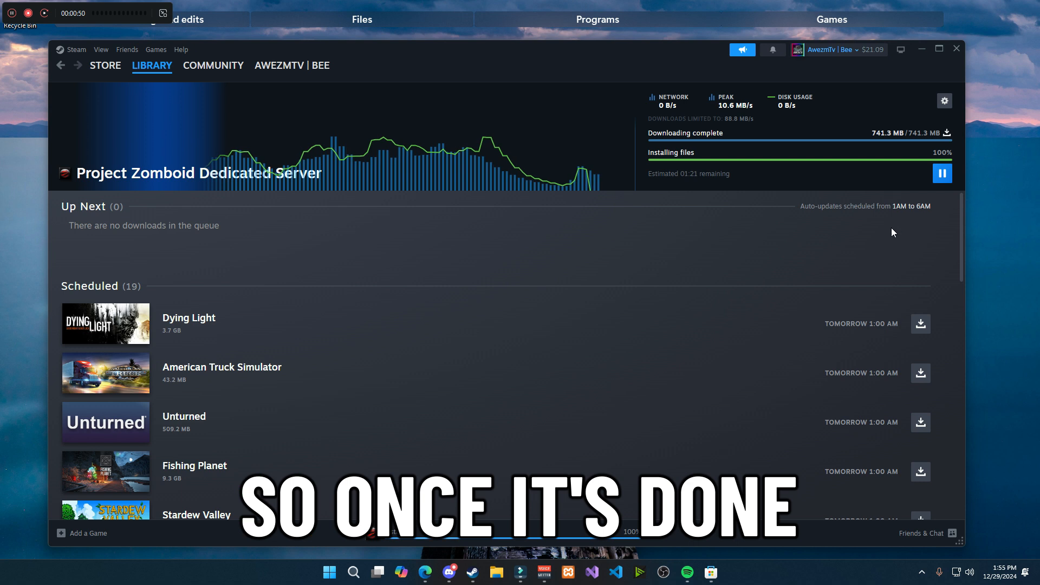
Browse the local files of Project Zomboid Dedicated Server from its library entry and bring the folder window fully into view.
mouse_move(143, 68)
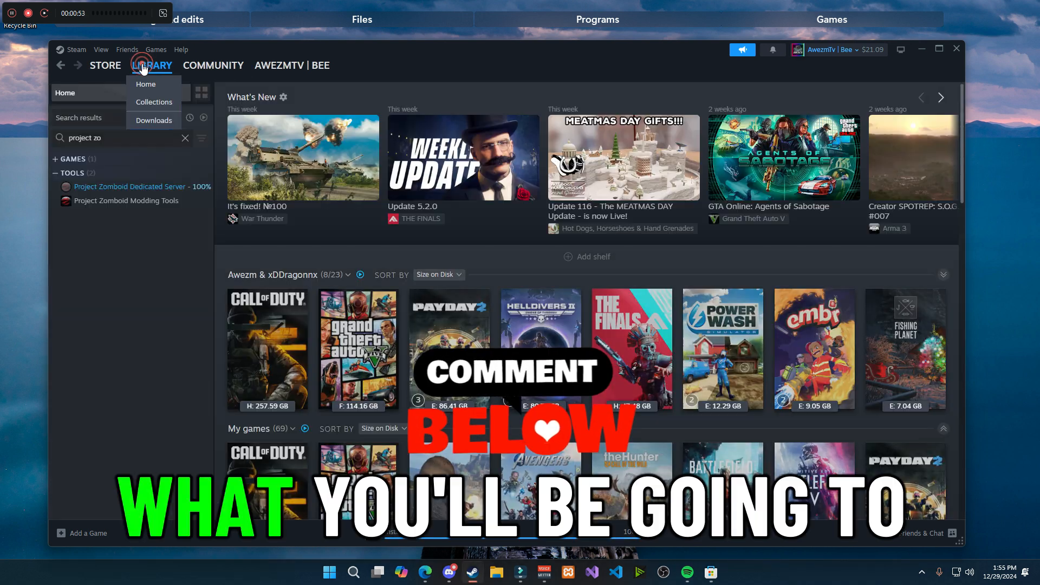
click(143, 67)
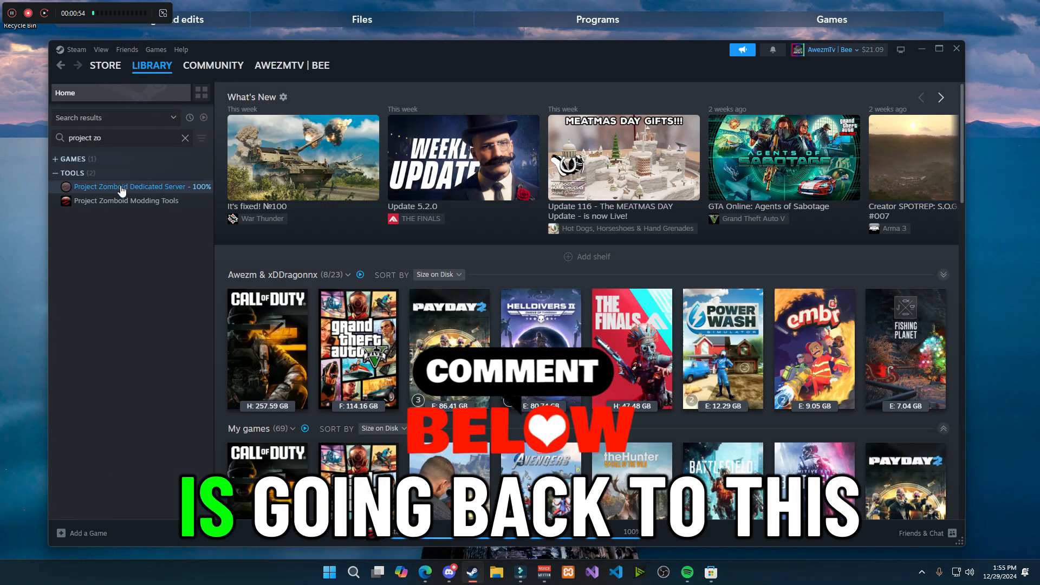
click(128, 188)
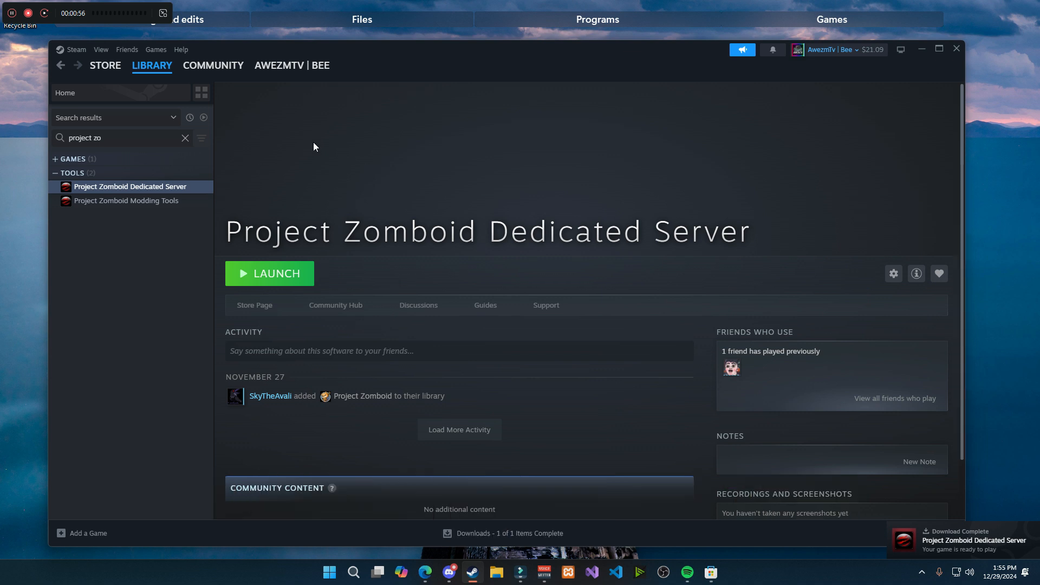
right_click(174, 191)
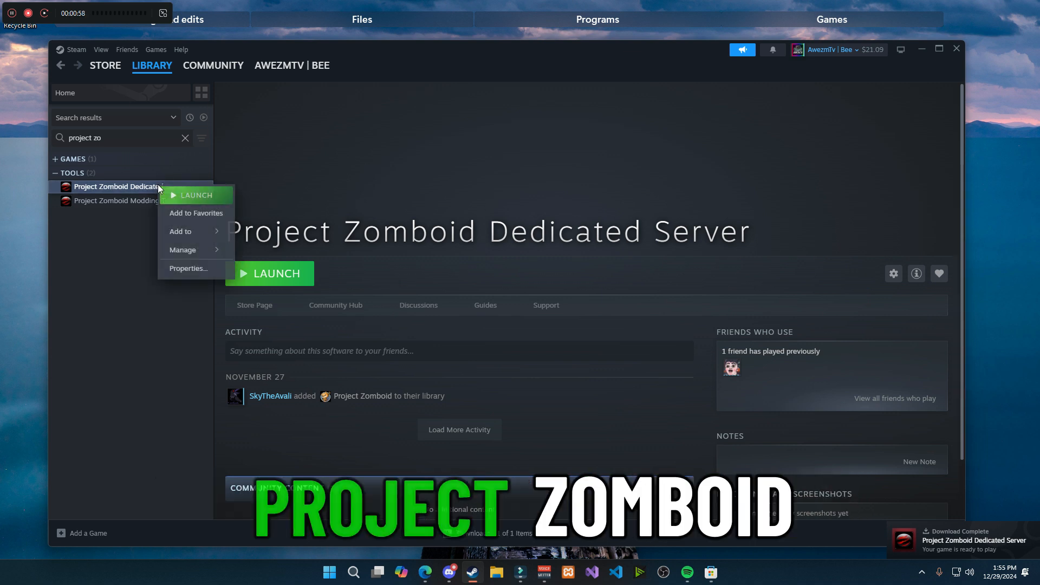
mouse_move(188, 253)
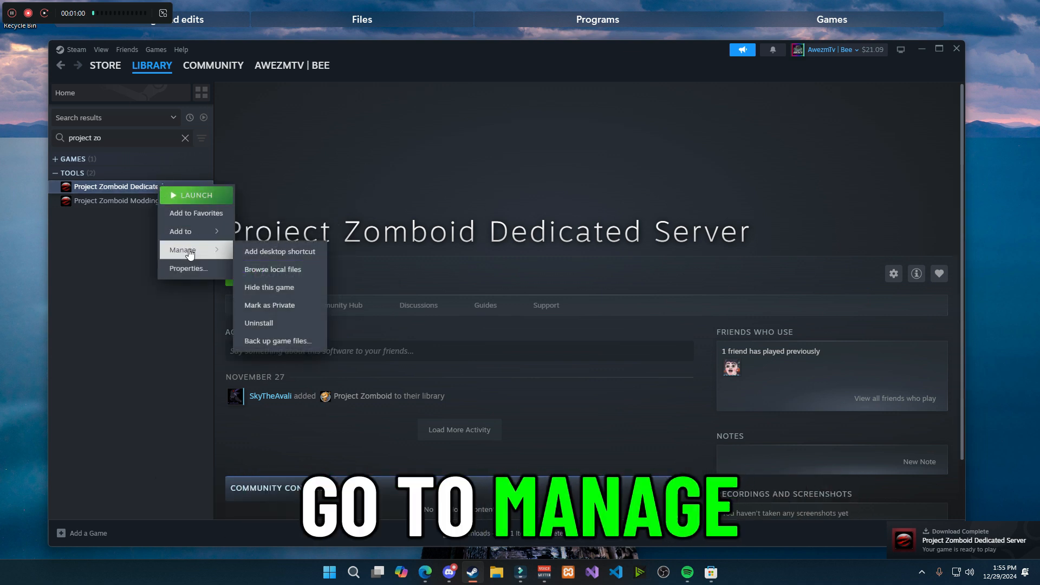
click(296, 269)
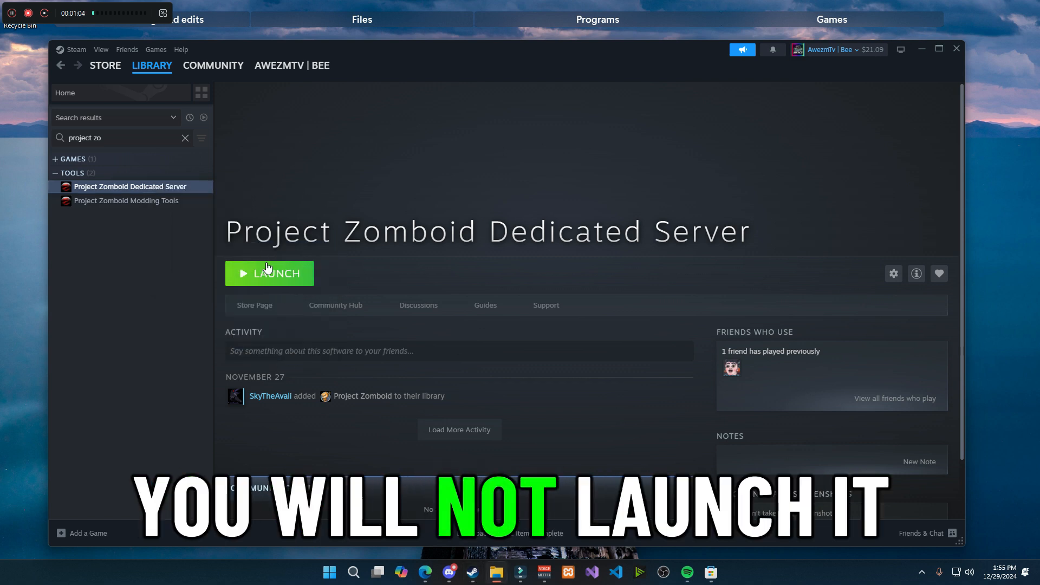
drag(1039, 89, 591, 81)
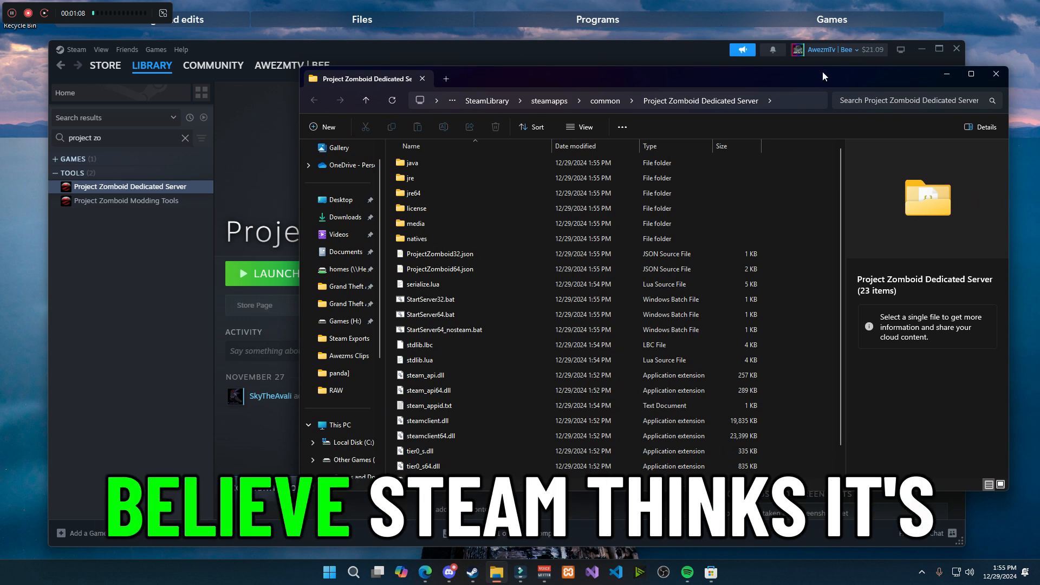
Look through the dedicated server files, examining StartServer64.bat and StartServer64_nosteam.bat.
mouse_move(868, 36)
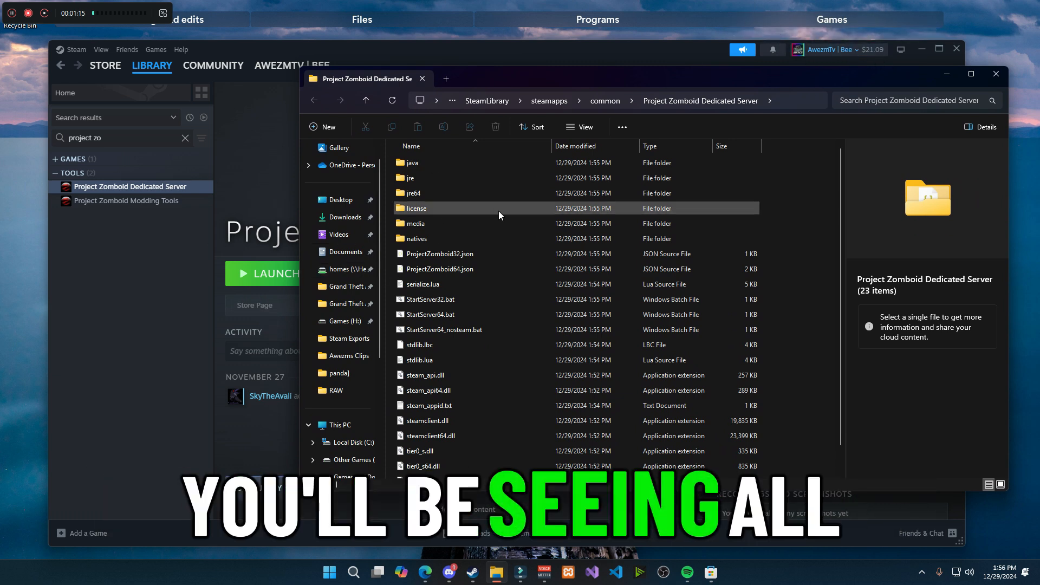
scroll(520, 442, down, 1)
scroll(523, 445, up, 1)
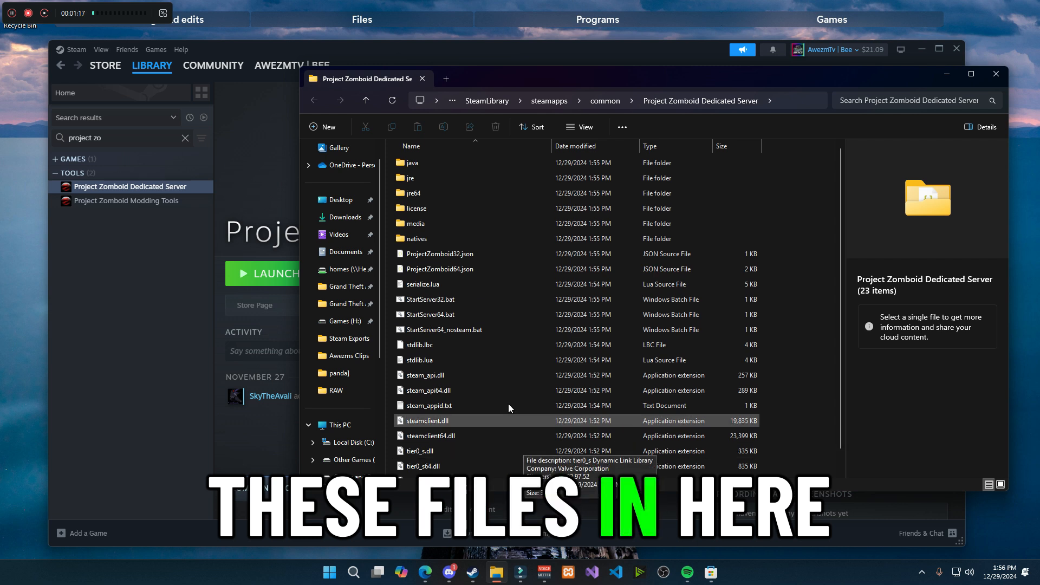
click(466, 176)
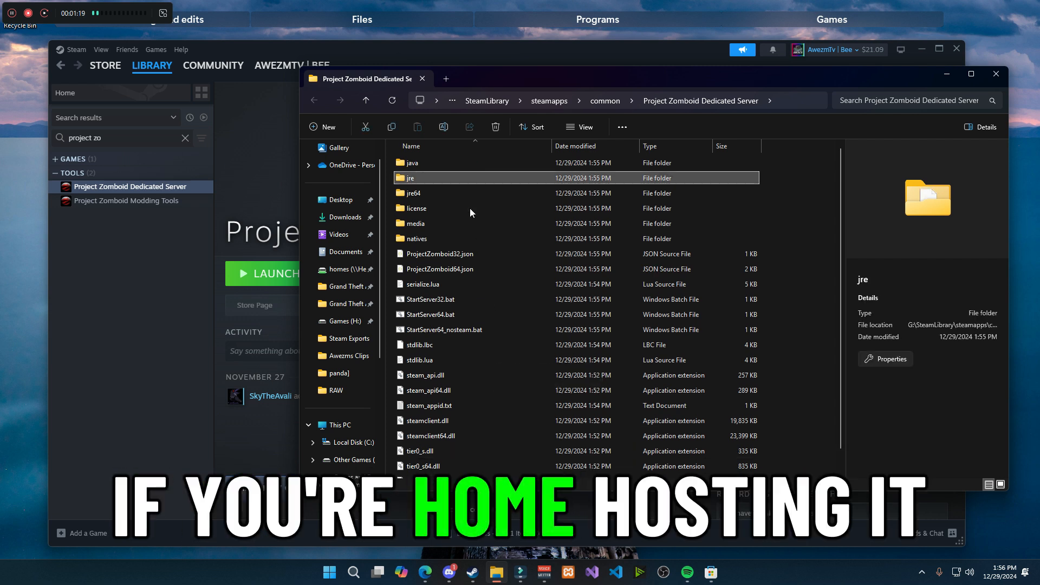
click(445, 313)
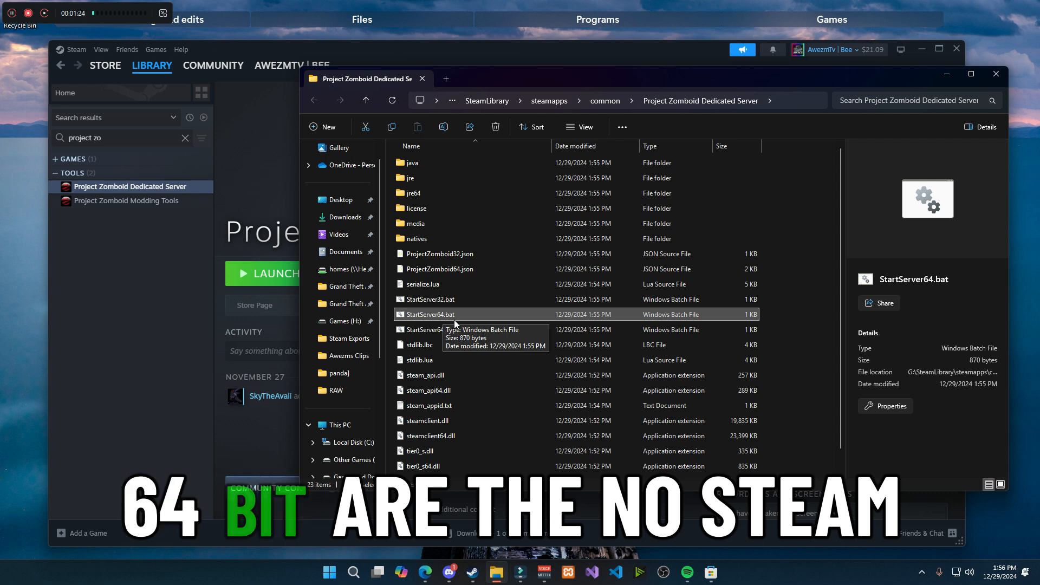
click(437, 329)
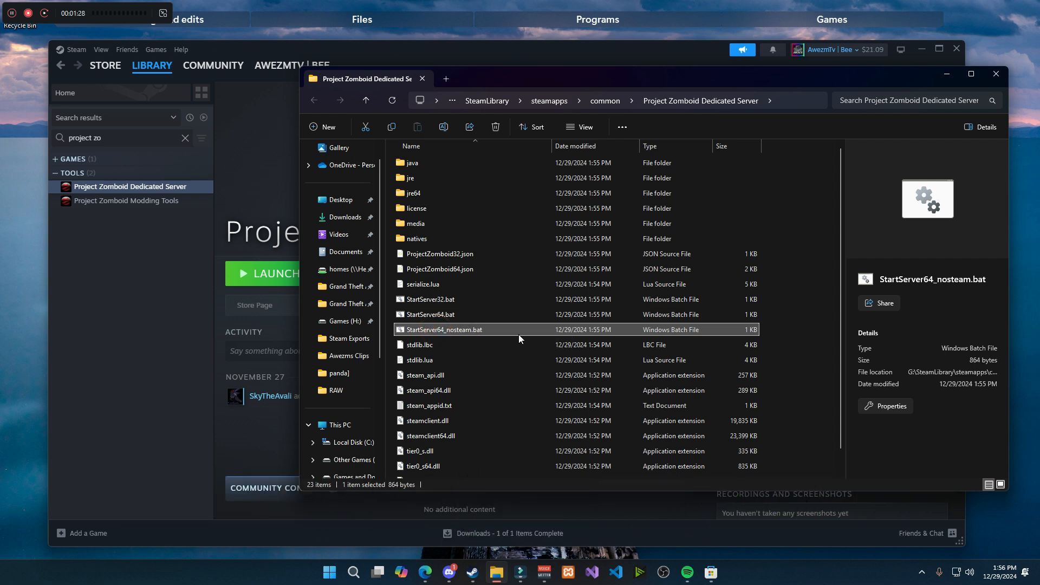
Launch Remote Desktop Connection and connect to the remote server.
key(super)
text(remot)
key(Return)
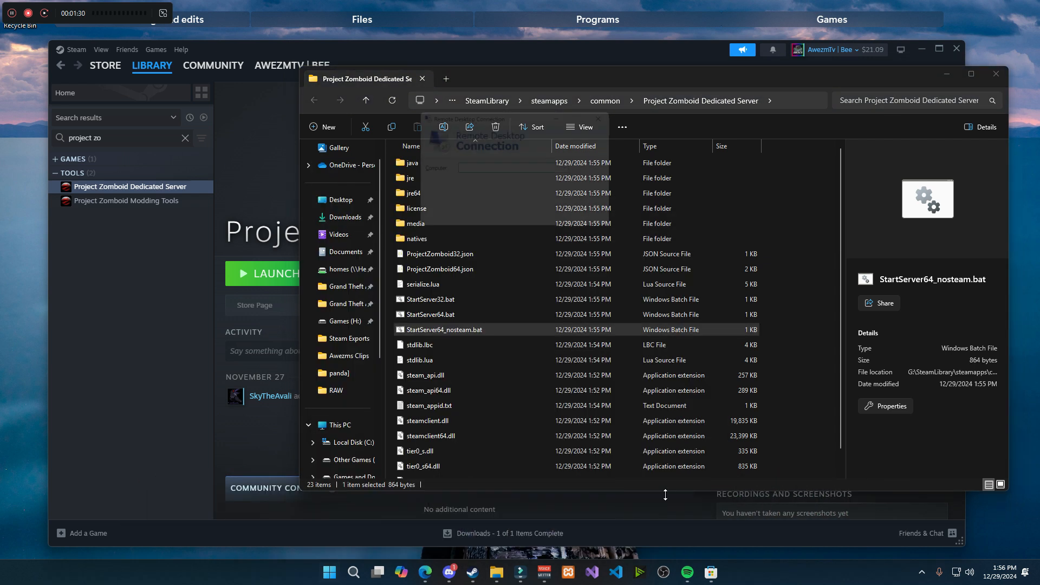
click(563, 224)
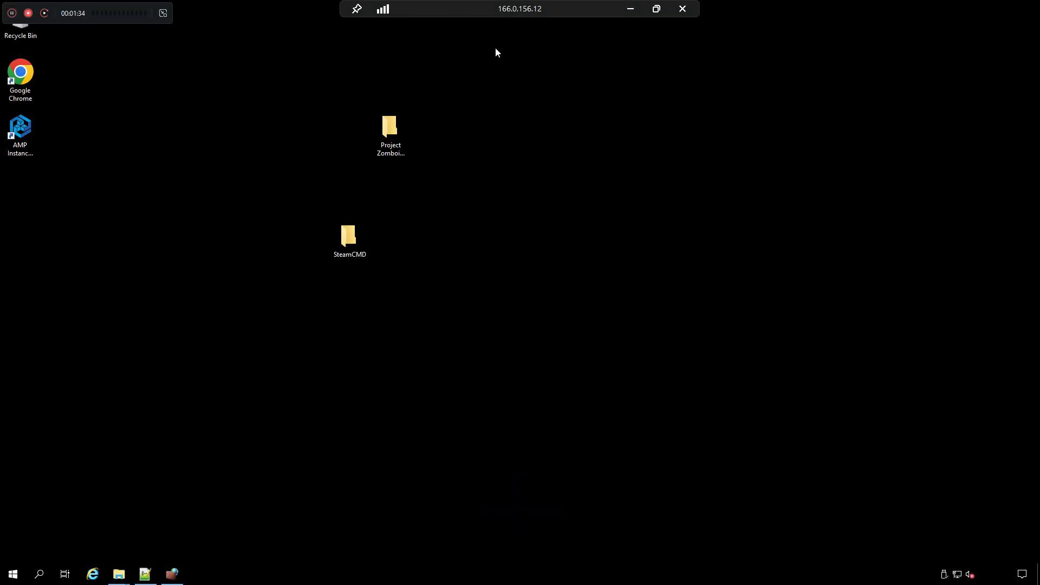
click(546, 229)
Take the remote session out of full screen and place it side by side with the local server folder.
double_click(541, 8)
drag(618, 42, 862, 100)
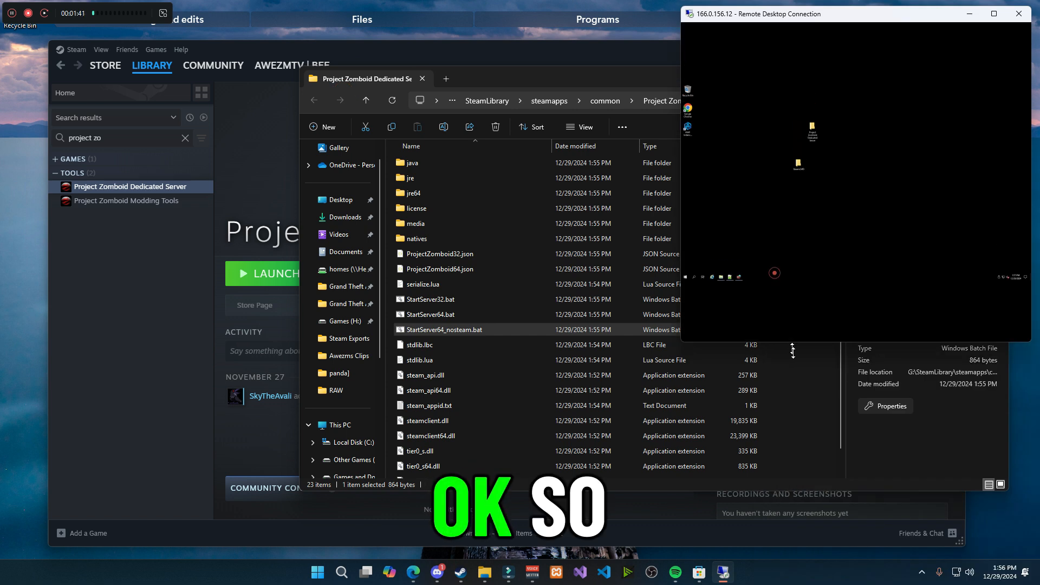
drag(555, 80, 1, 103)
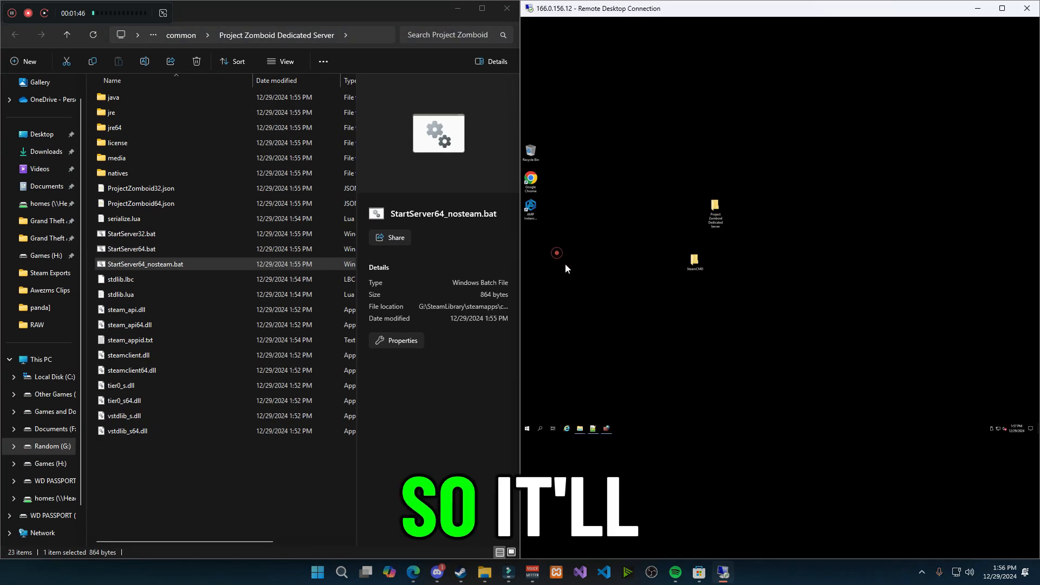
drag(565, 267, 808, 187)
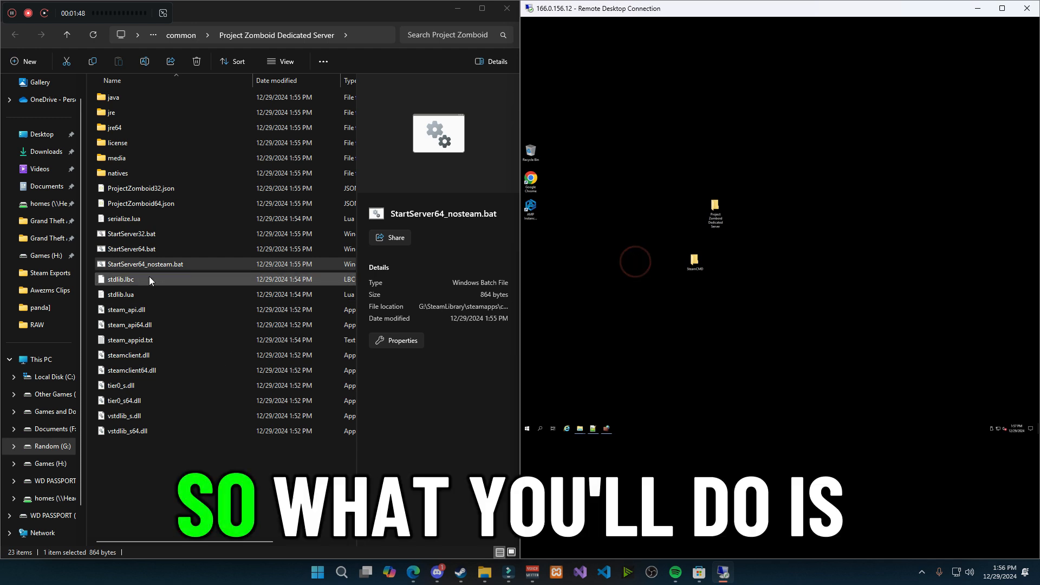
Go up to the Steam common folder and try to copy the Project Zomboid Dedicated Server folder onto the remote desktop.
click(190, 36)
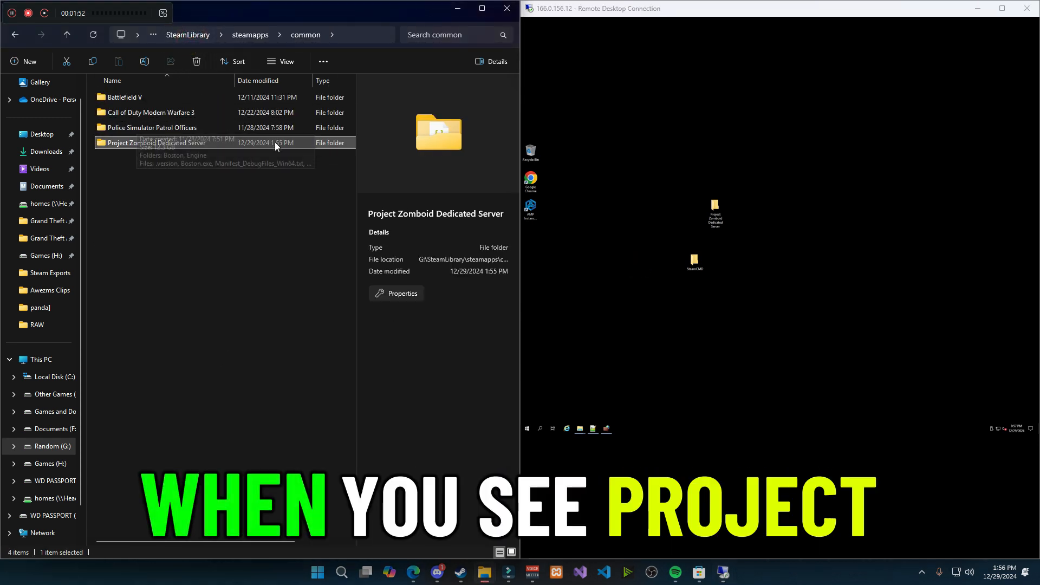
right_click(159, 142)
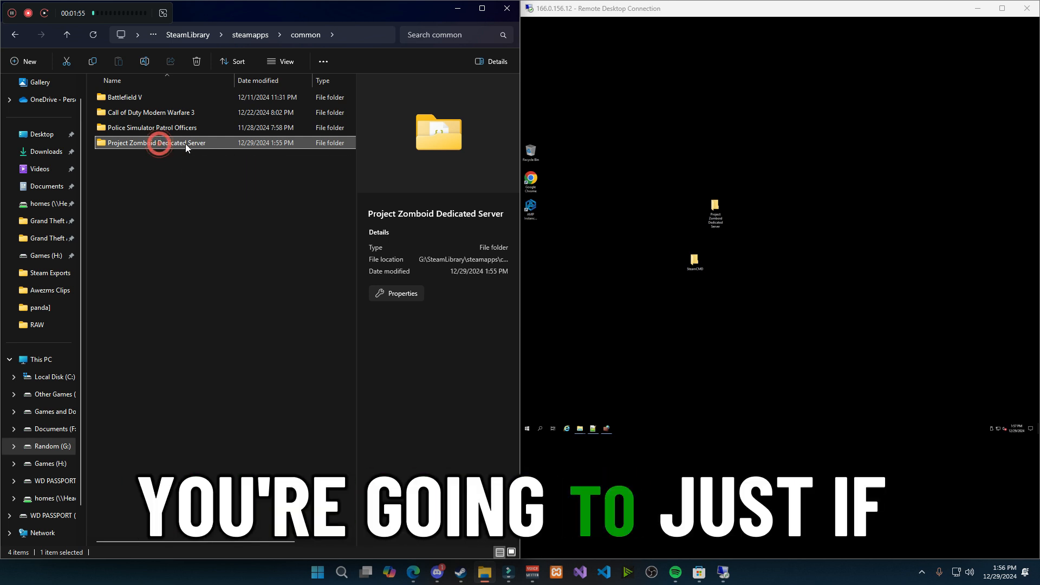
click(878, 269)
click(134, 145)
drag(134, 145, 205, 223)
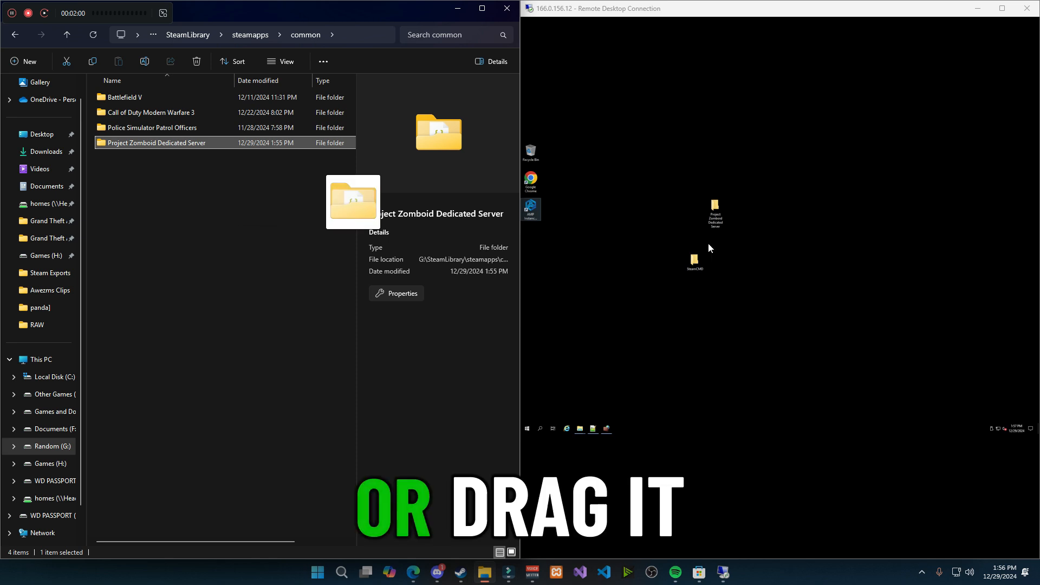
right_click(142, 149)
click(803, 313)
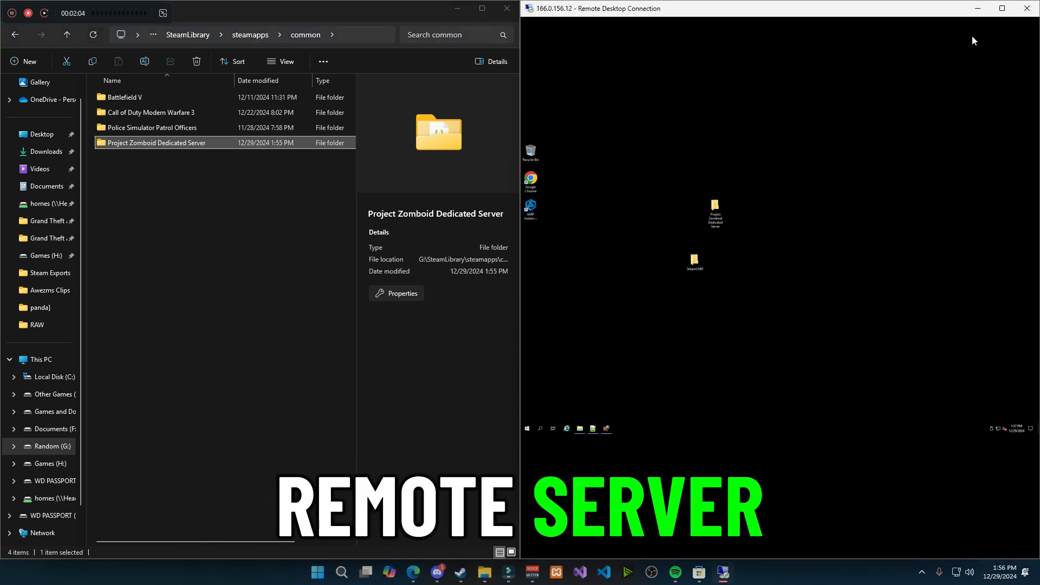
Maximize the remote session and reposition the Project Zomboid Dedicated Server and SteamCMD folders on its desktop.
click(999, 10)
drag(390, 120, 459, 173)
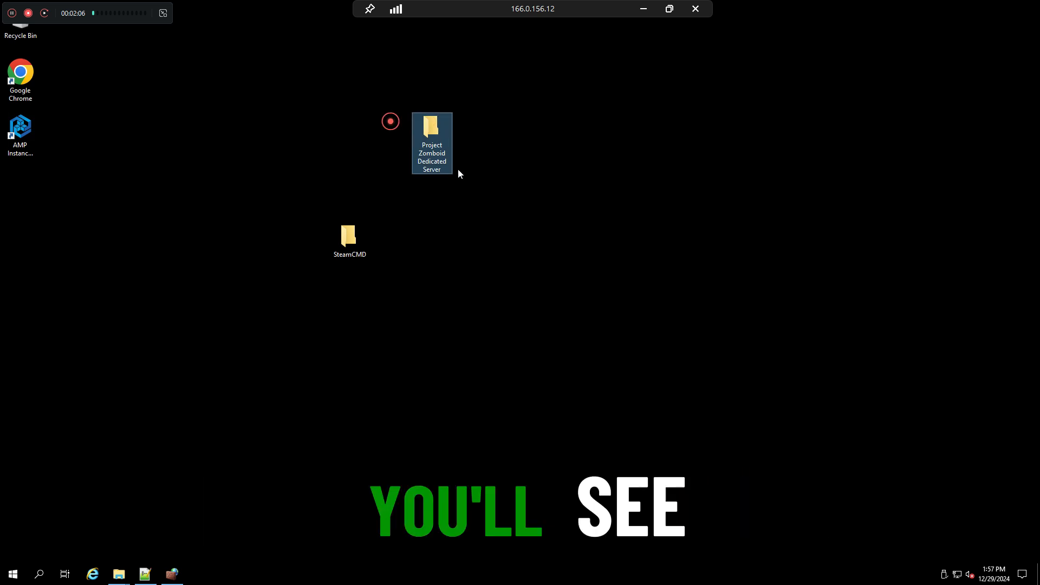
drag(34, 539, 34, 539)
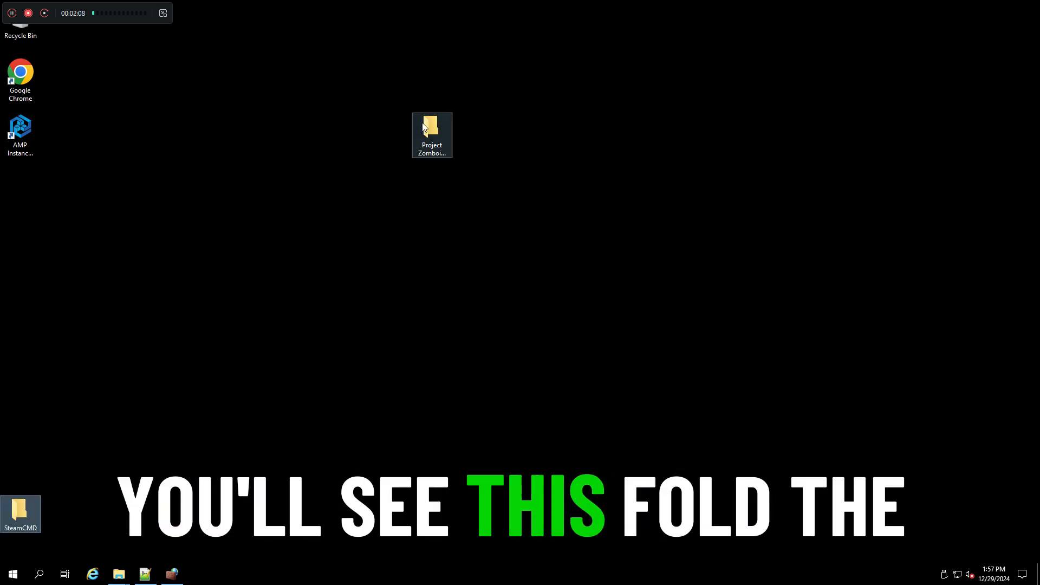
Open the Project Zomboid Dedicated Server folder on the remote desktop and run StartServer64.bat to start the server.
drag(510, 285, 519, 288)
double_click(522, 289)
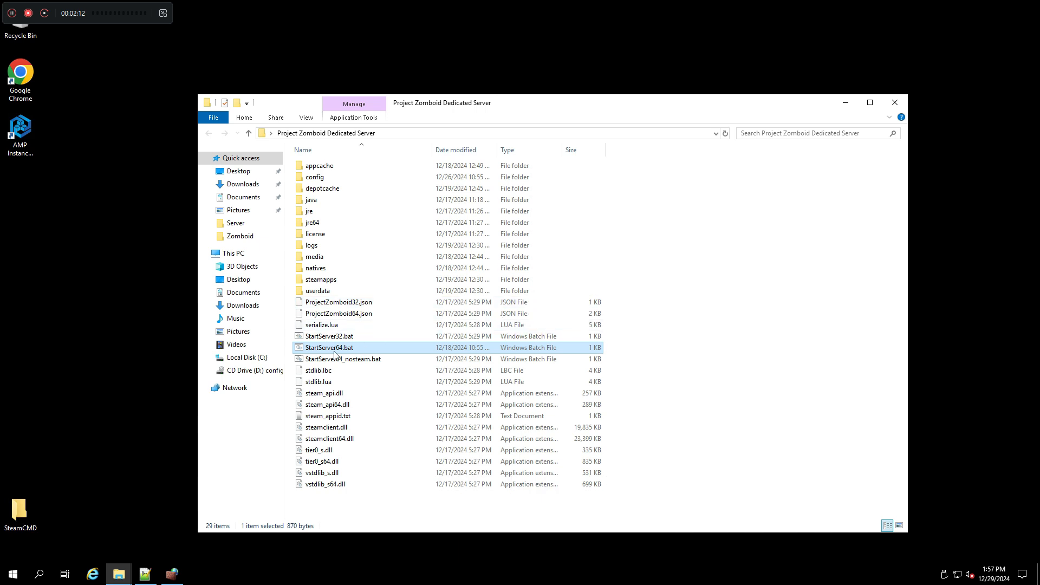
double_click(337, 350)
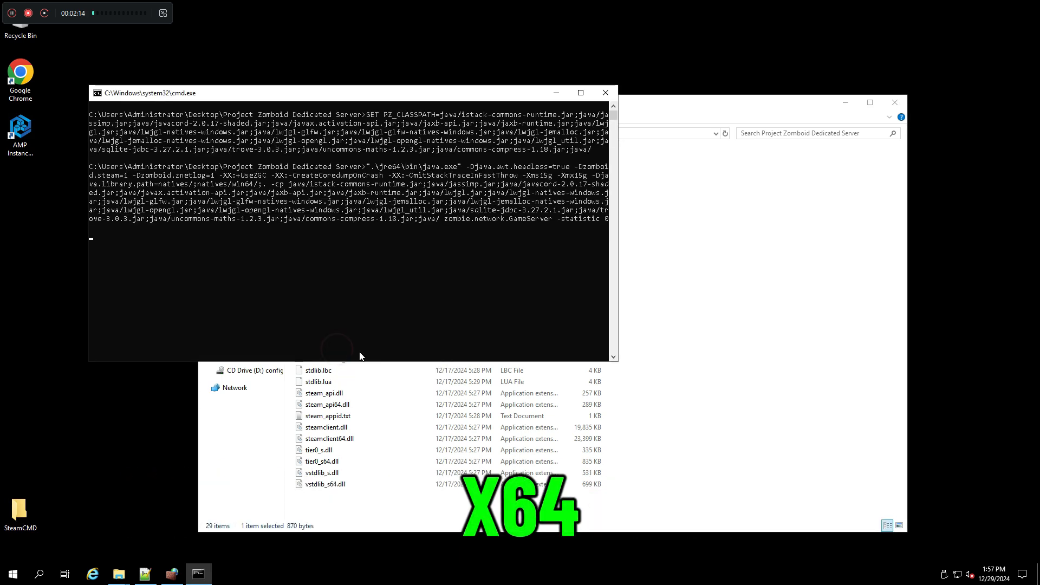
drag(450, 96, 627, 324)
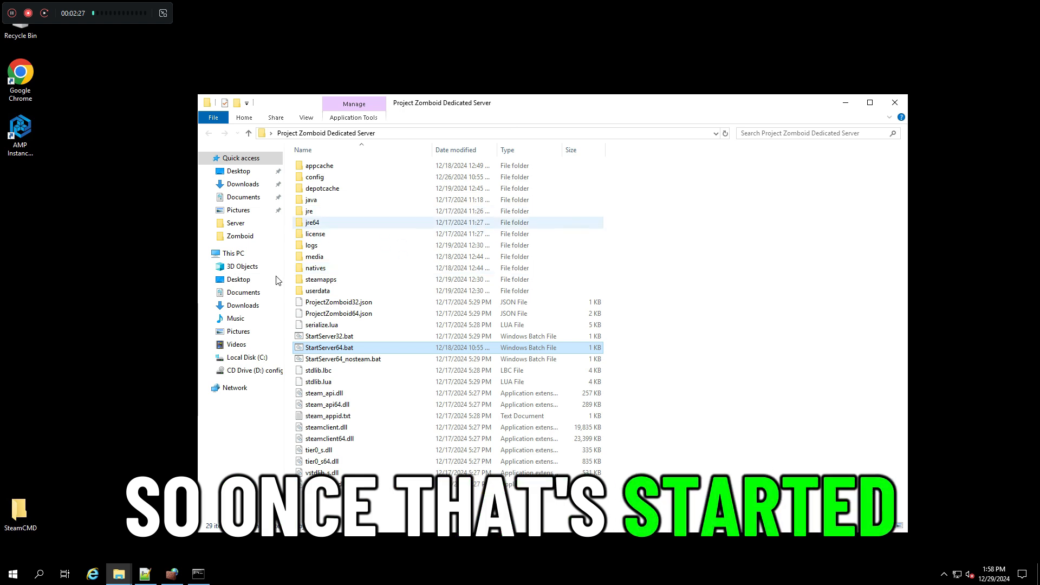
In a new File Explorer window on the remote server, navigate to the C:\Users\Administrator folder.
click(118, 572)
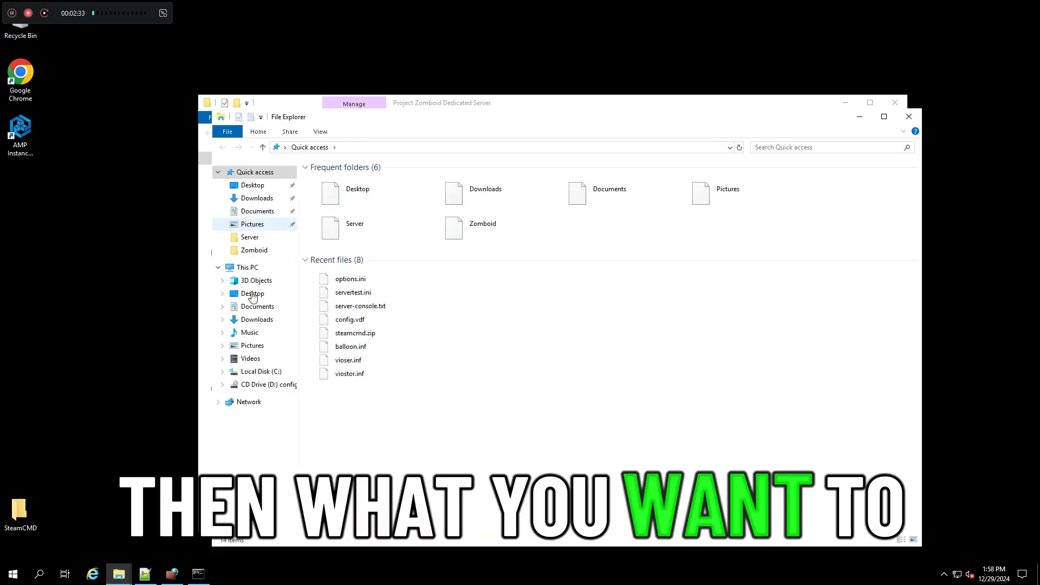
click(248, 269)
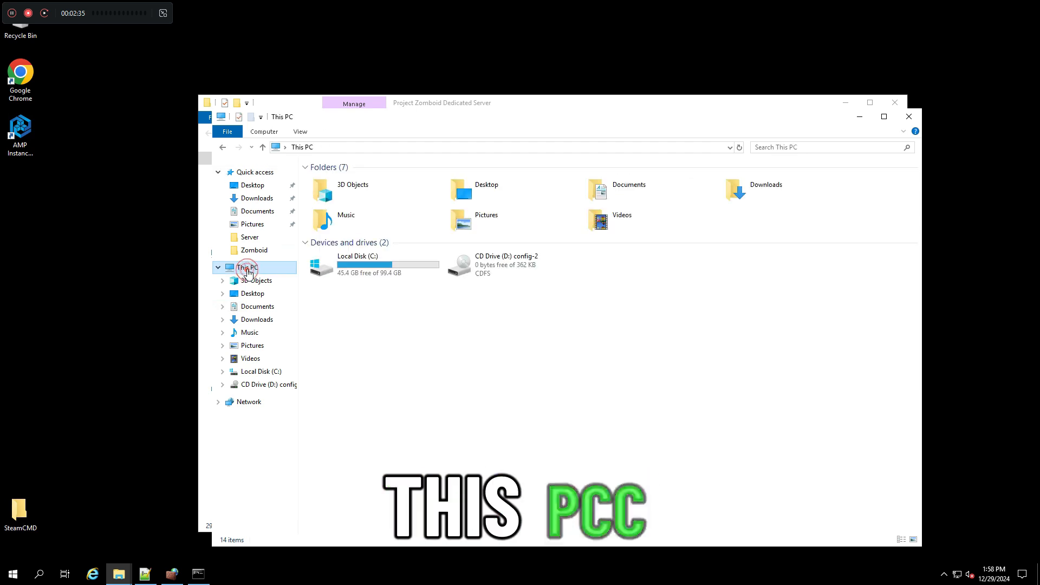
double_click(357, 261)
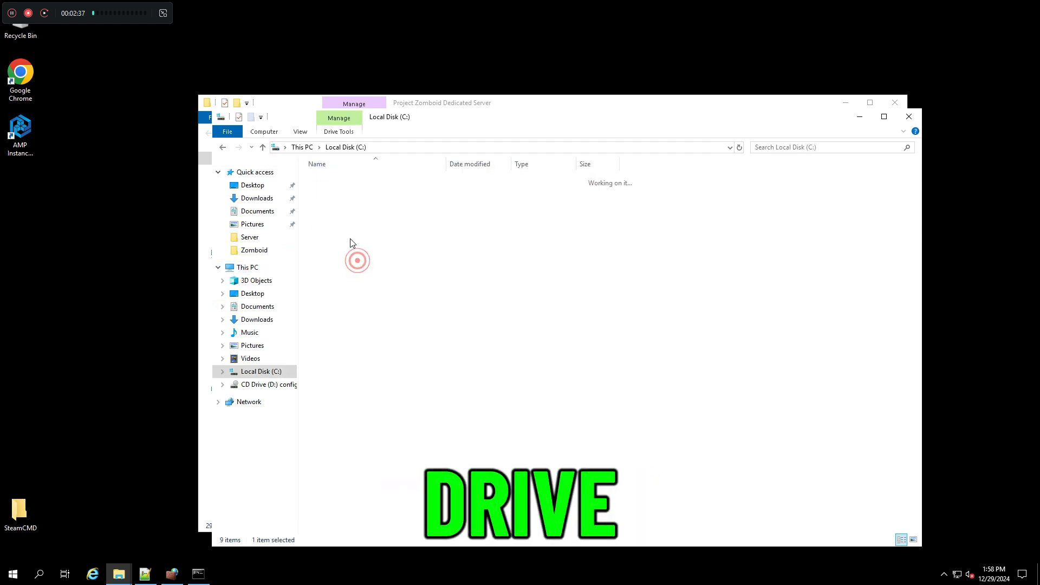
double_click(338, 251)
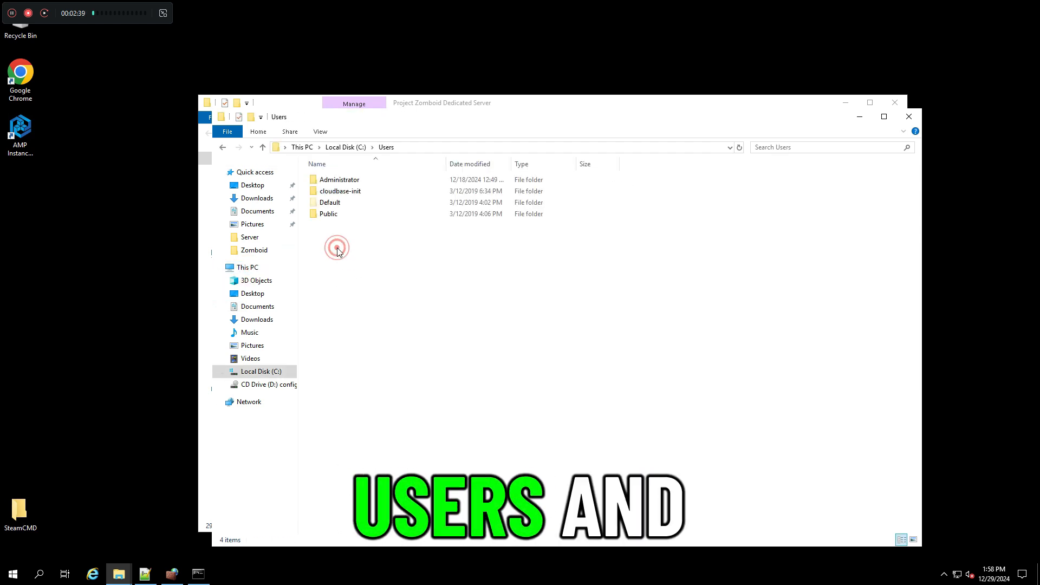
double_click(343, 180)
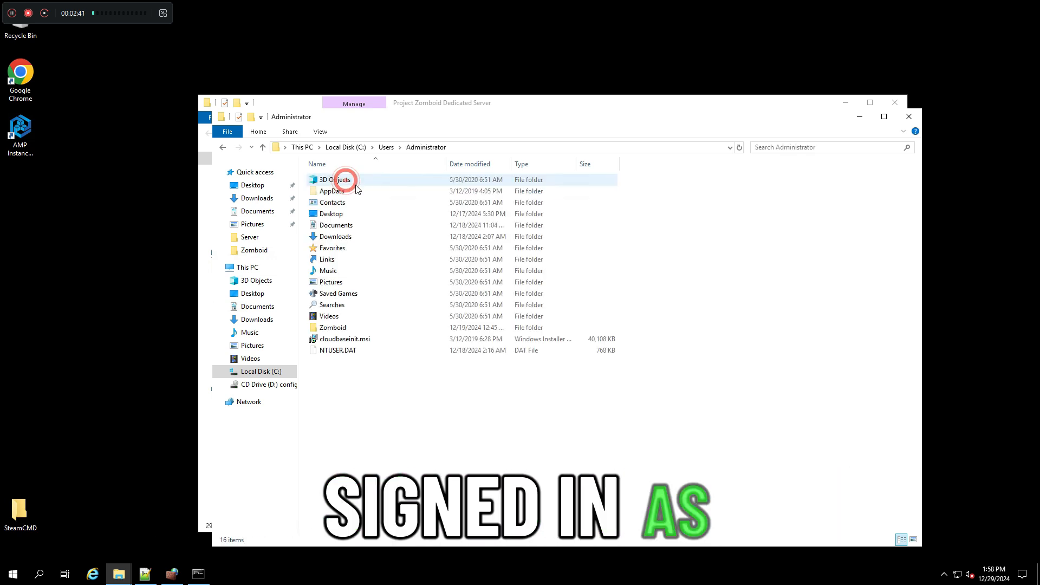
Open the Zomboid folder inside the Administrator folder and look over its files and subfolders.
double_click(333, 330)
drag(438, 342, 346, 93)
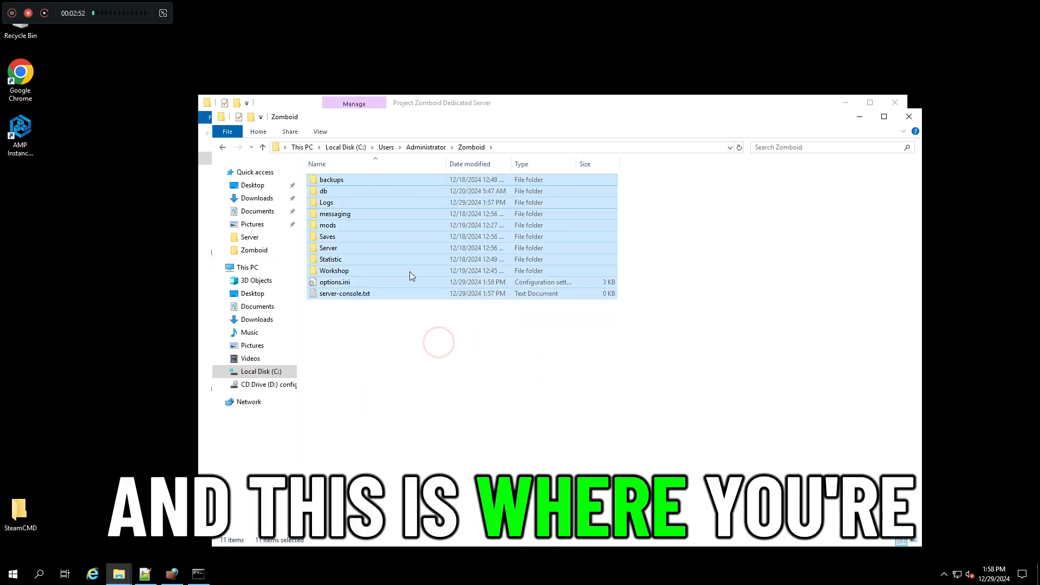
click(409, 336)
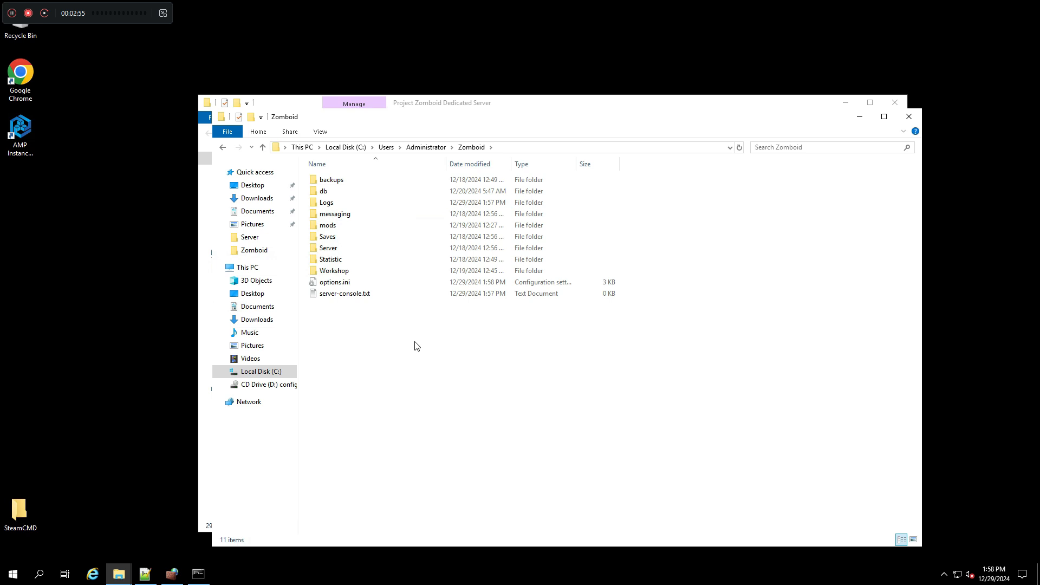
Open options.ini in Notepad, look through its display, audio and gameplay options, and close it.
double_click(336, 281)
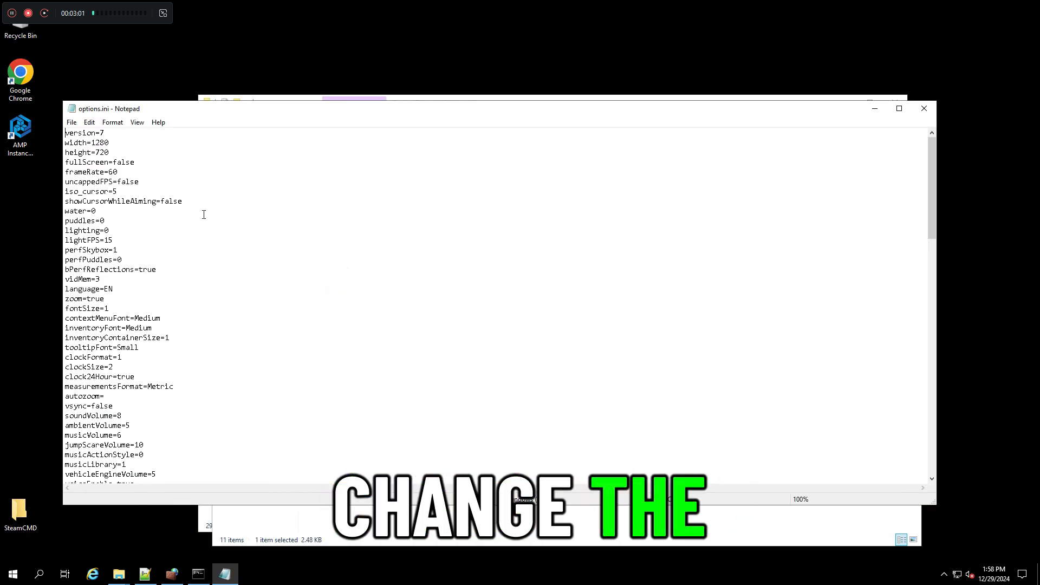
scroll(204, 214, down, 5)
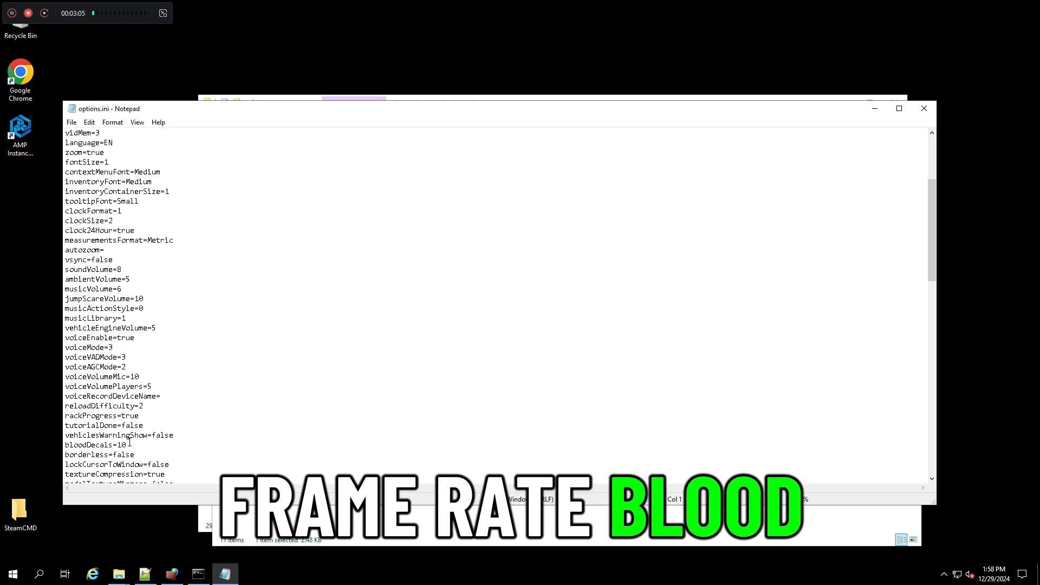
scroll(482, 304, down, 15)
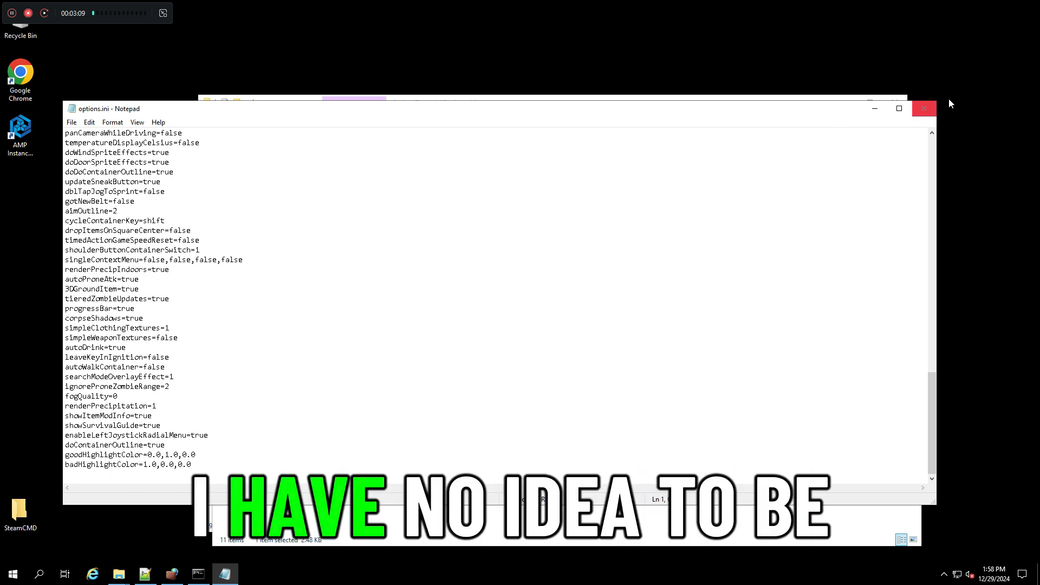
click(924, 108)
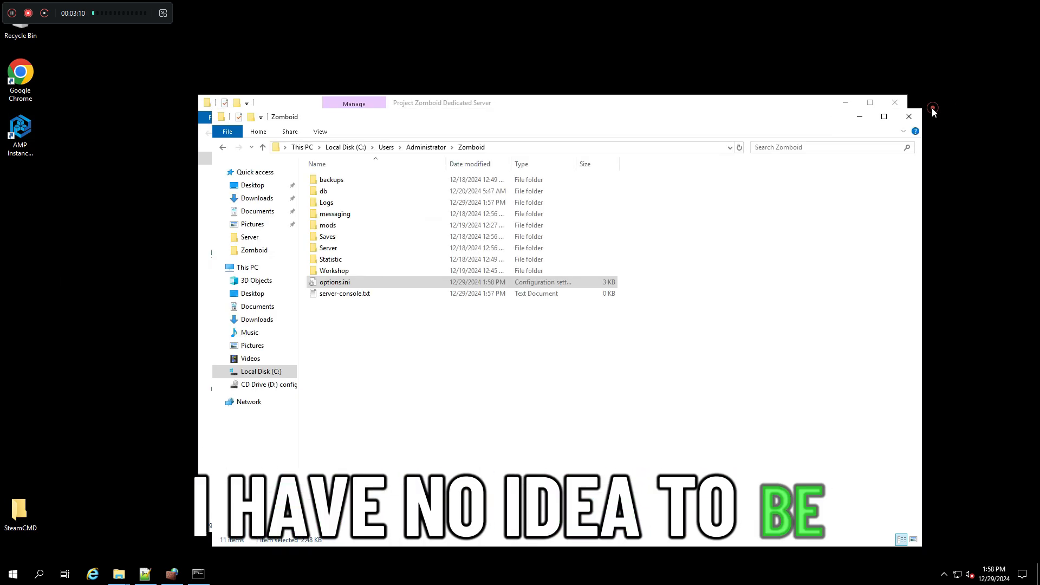
Open servertest.ini from the Server folder in Notepad++, declining to reload the externally modified file.
double_click(328, 248)
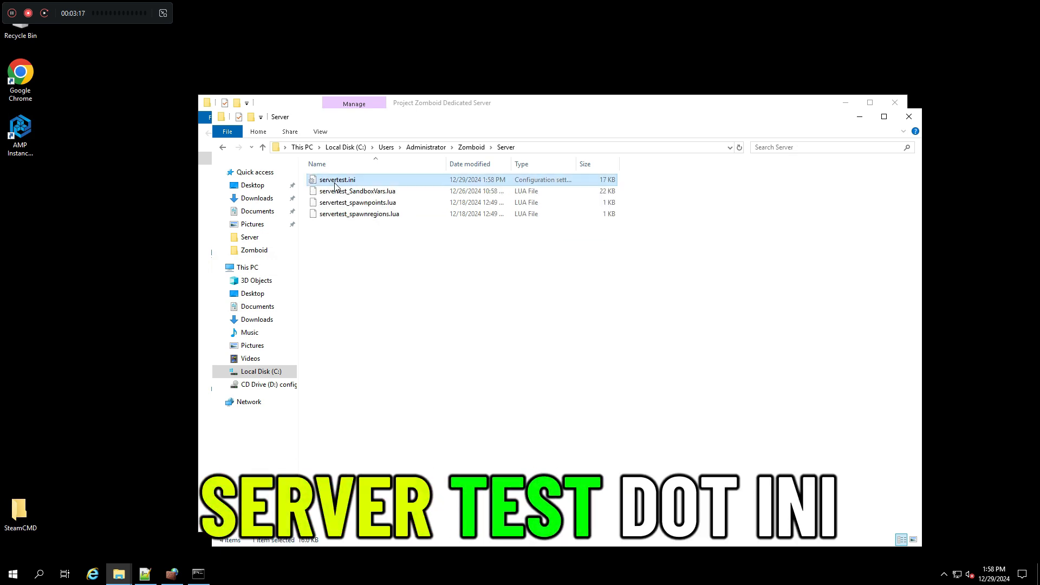
double_click(336, 182)
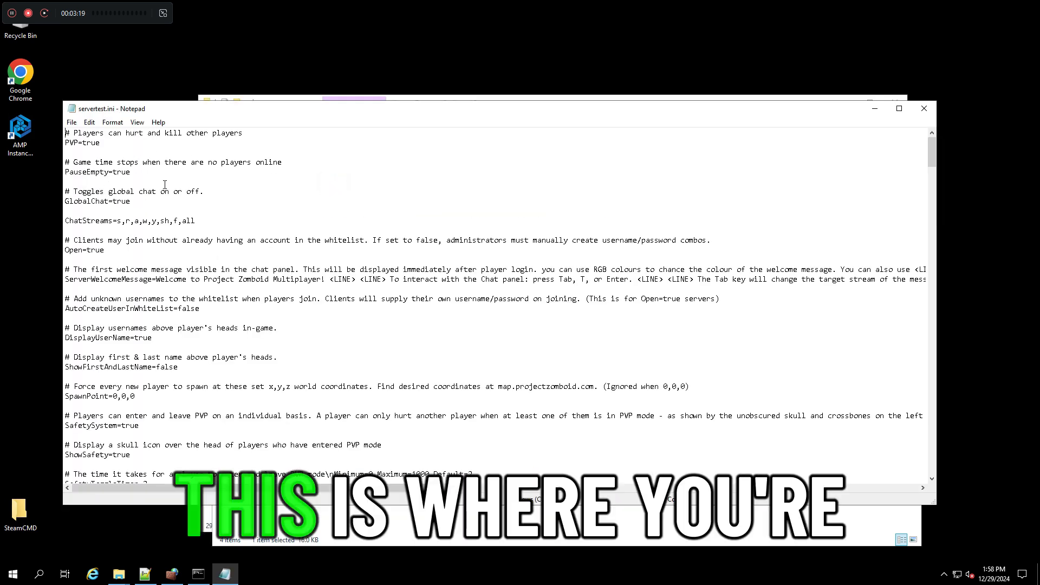
click(915, 111)
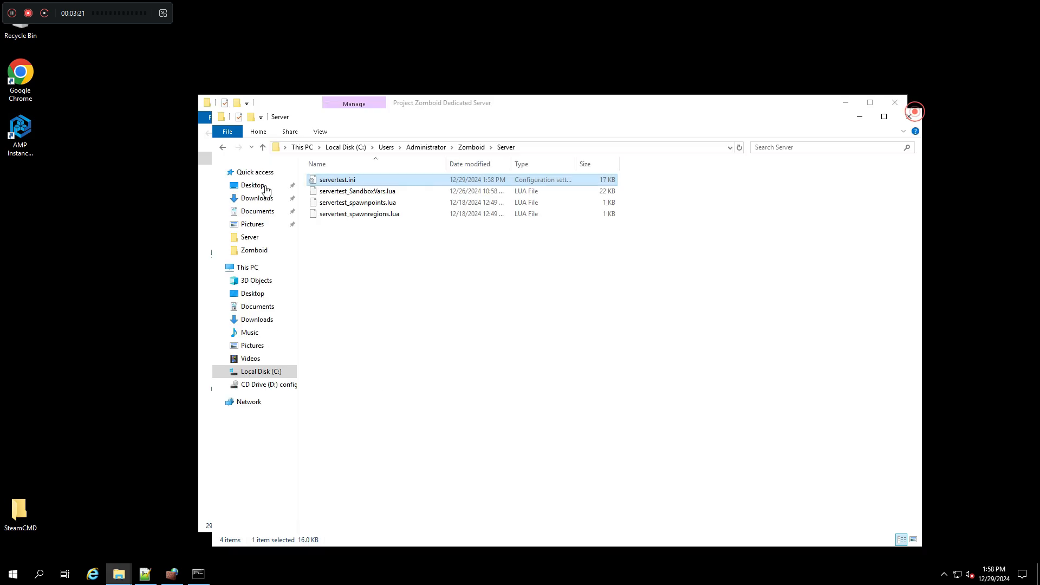
right_click(337, 188)
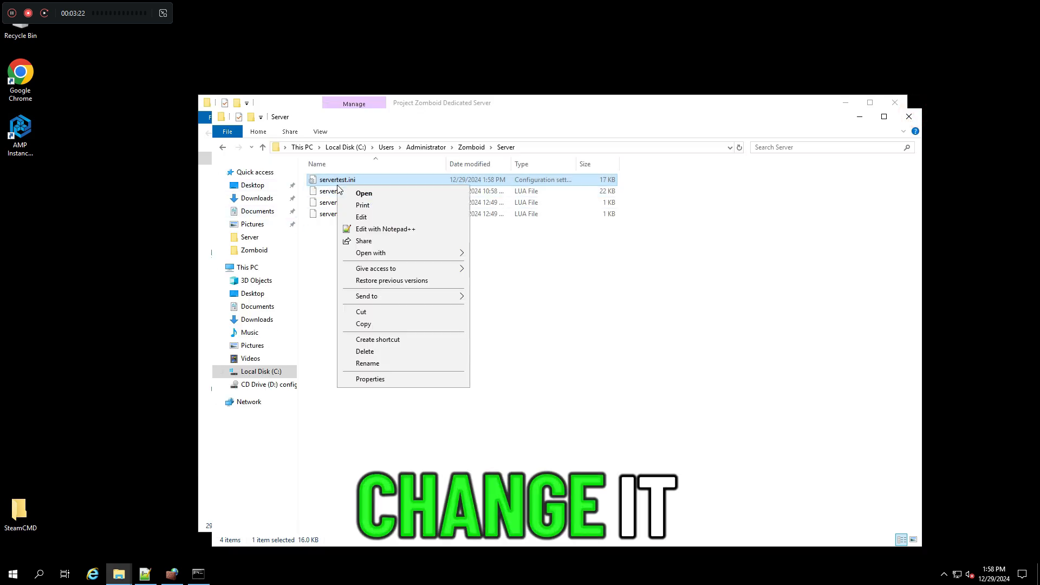
click(384, 229)
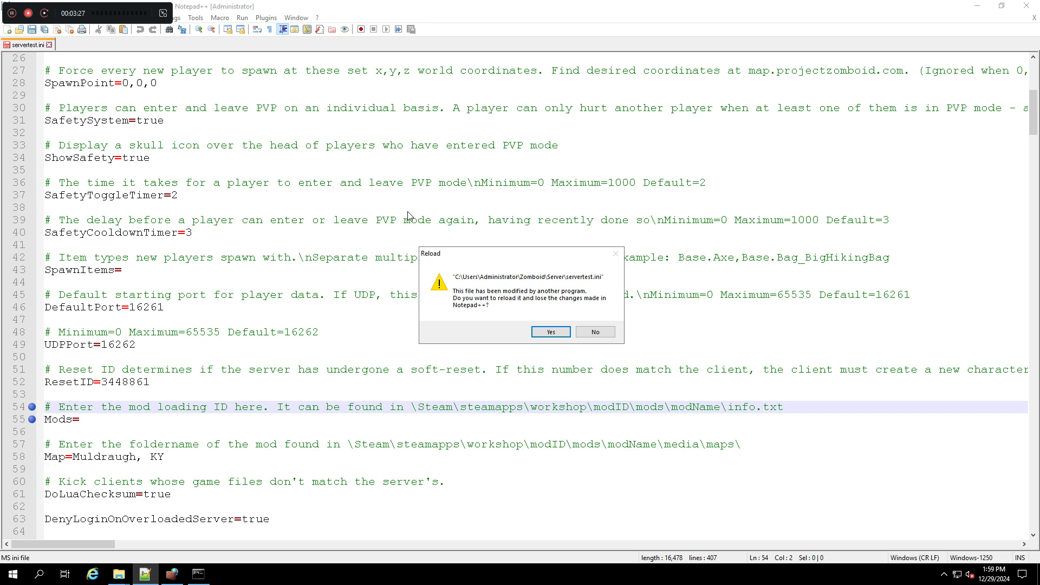
click(600, 332)
Review servertest.ini from its beginning, examining the PVP, PauseEmpty, chat, port and Mods settings.
scroll(176, 186, up, 8)
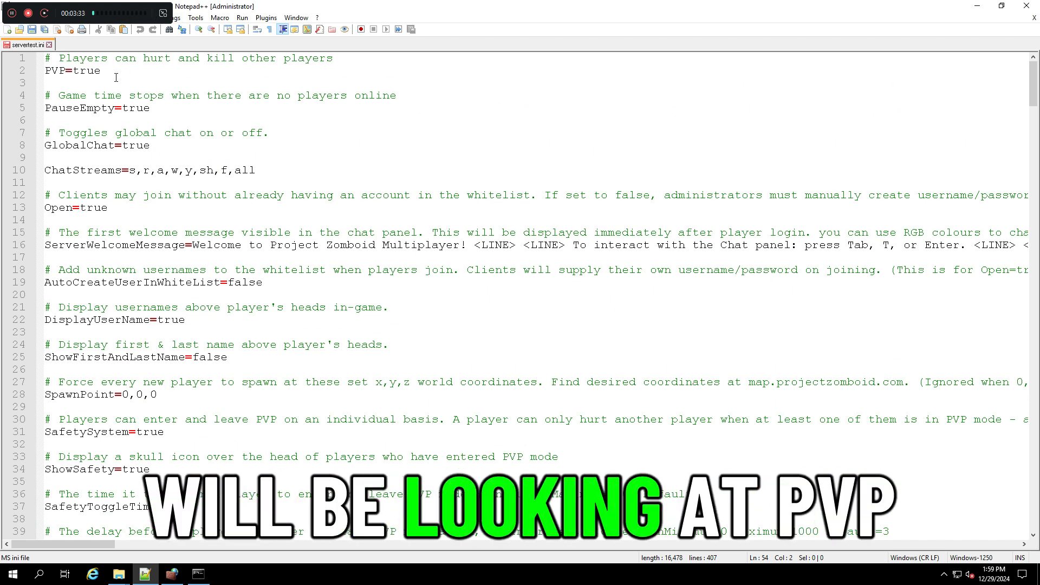
drag(102, 70, 44, 71)
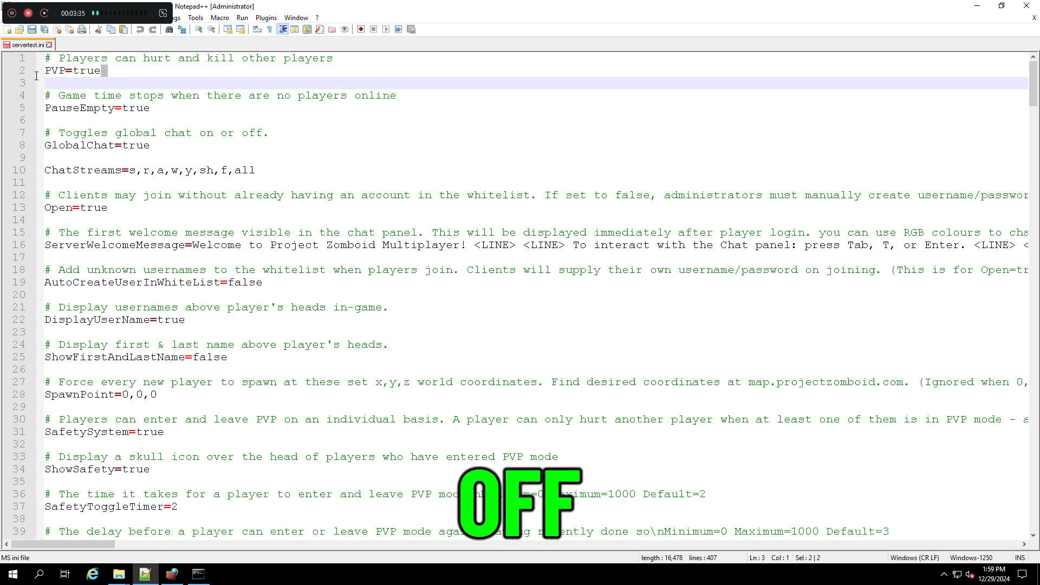
drag(152, 108, 27, 92)
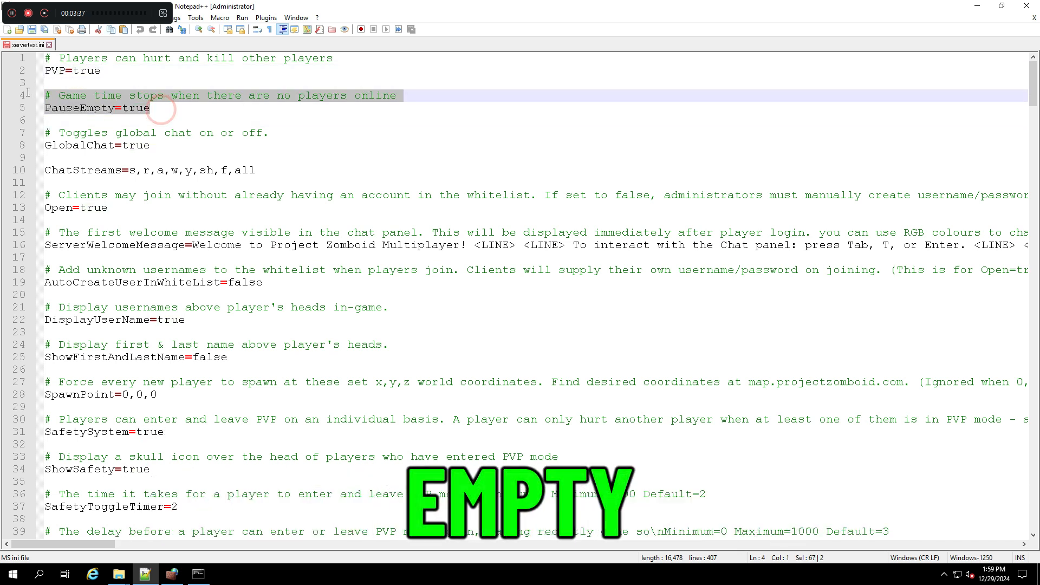
click(217, 158)
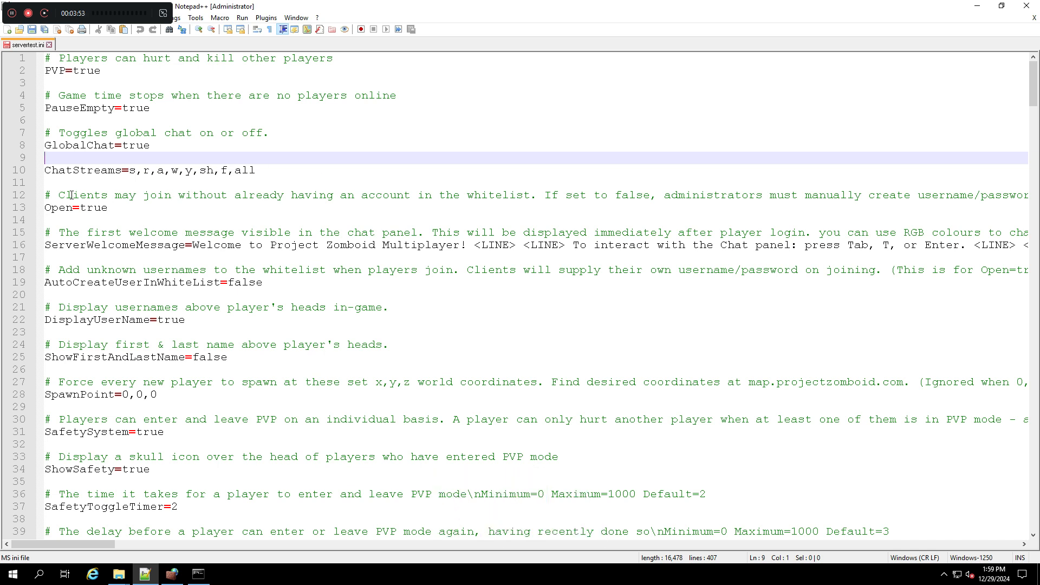
scroll(219, 268, down, 9)
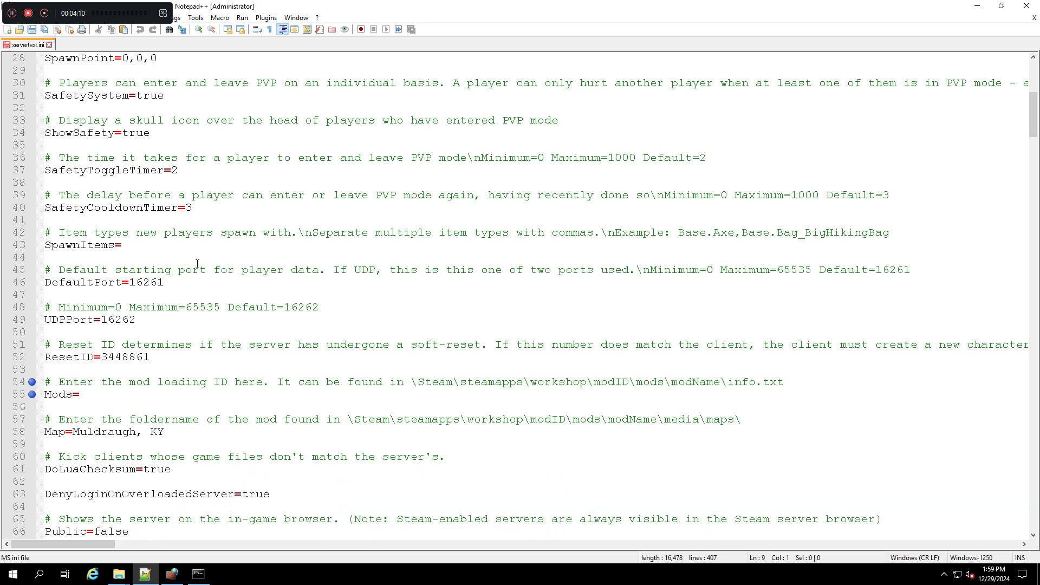
drag(115, 399, 40, 382)
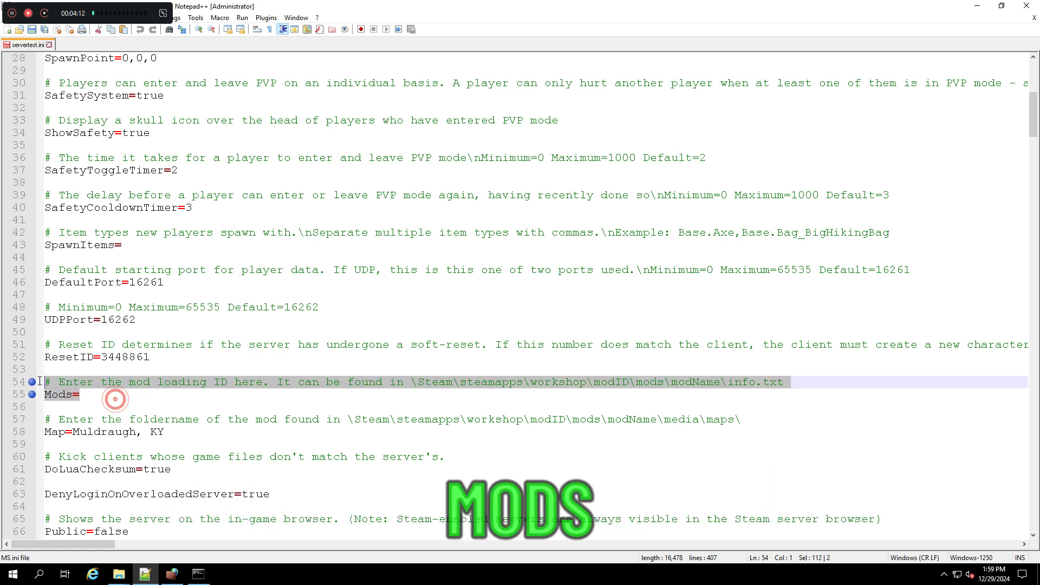
click(129, 320)
scroll(122, 156, up, 3)
scroll(145, 284, down, 11)
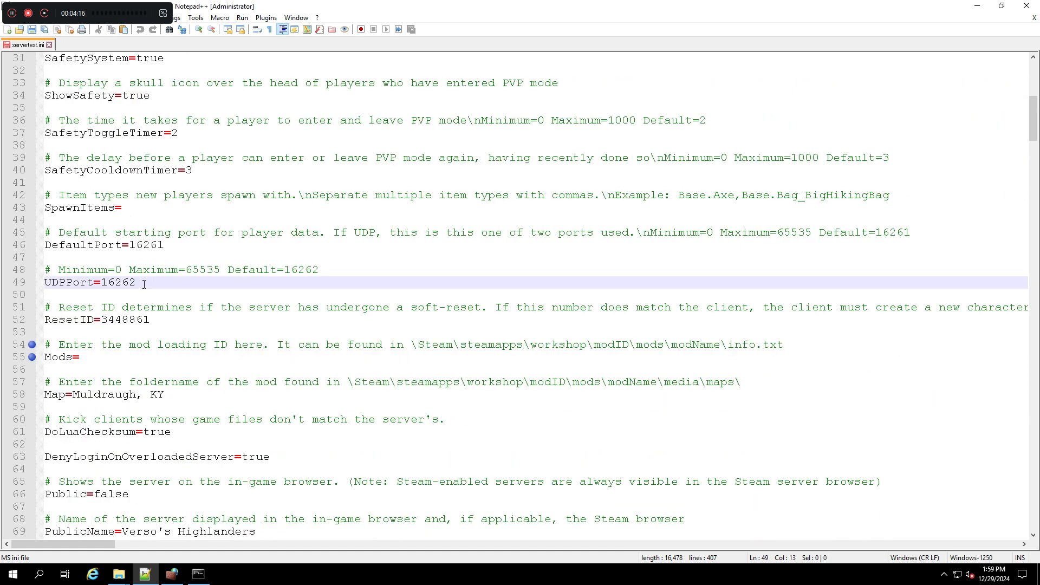
Set MaxPlayers to 16 in servertest.ini.
drag(152, 362, 34, 328)
click(263, 366)
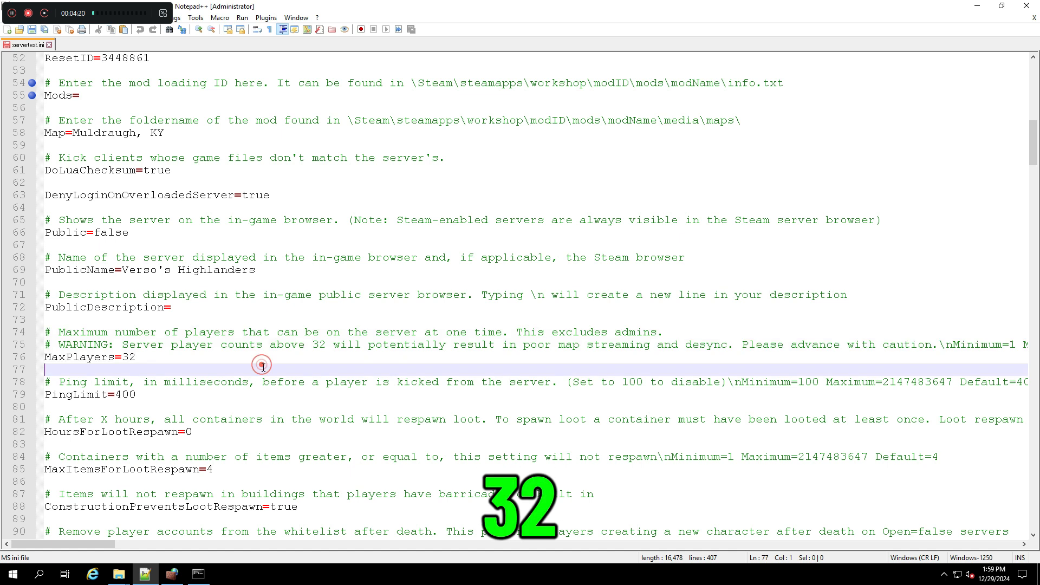
click(141, 360)
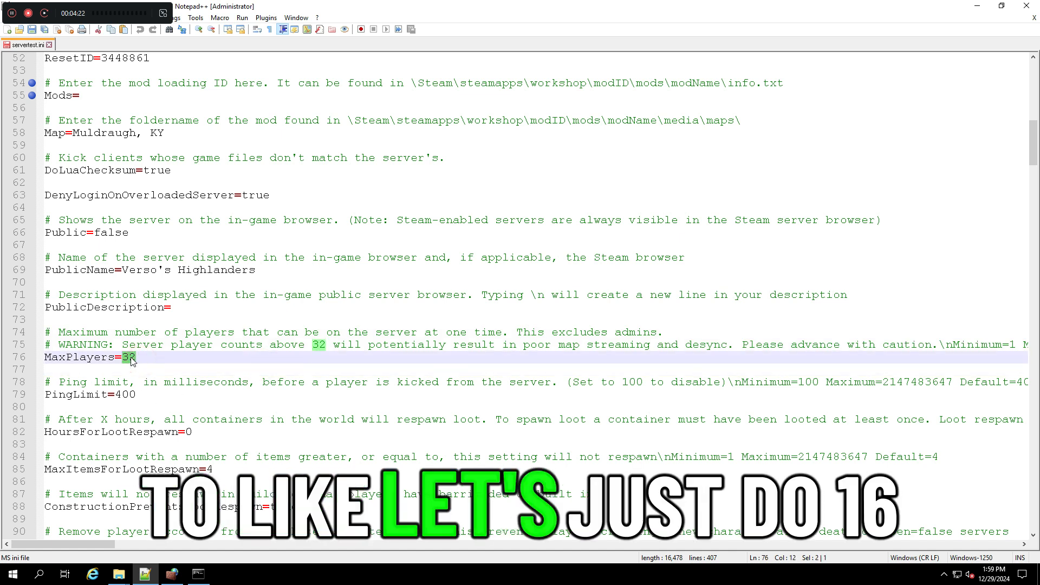
key(BackSpace)
text(16)
click(213, 344)
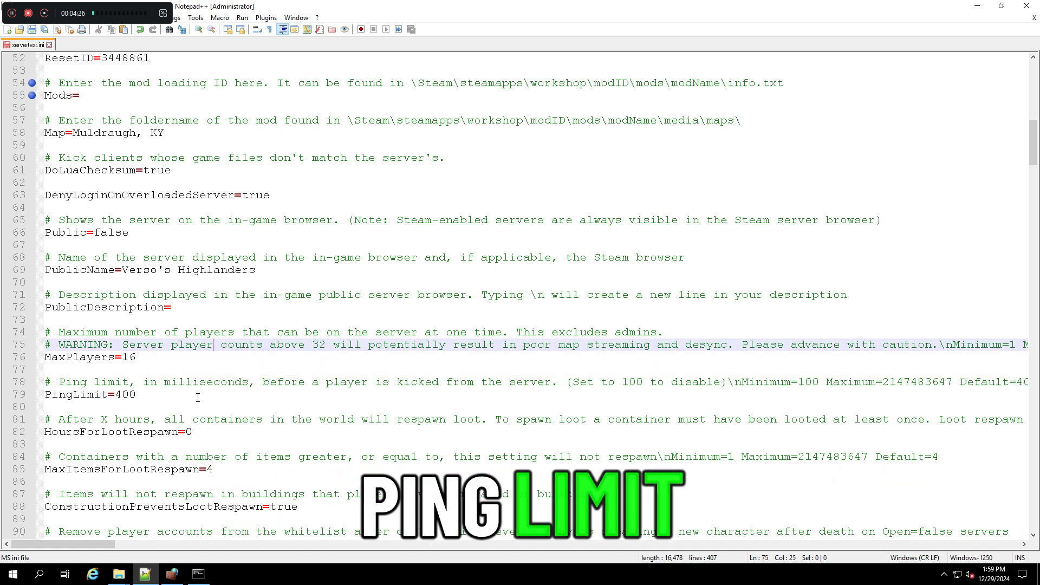
Examine the loot, safehouse and Discord settings further down, and highlight the WorkshopItems entry for Workshop mod IDs.
scroll(198, 397, down, 12)
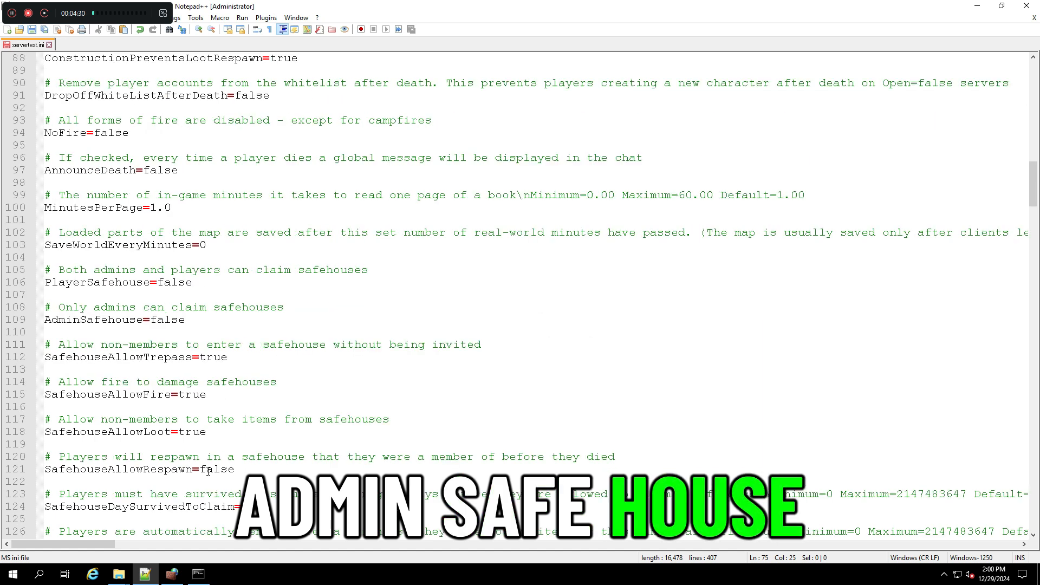
scroll(209, 472, down, 7)
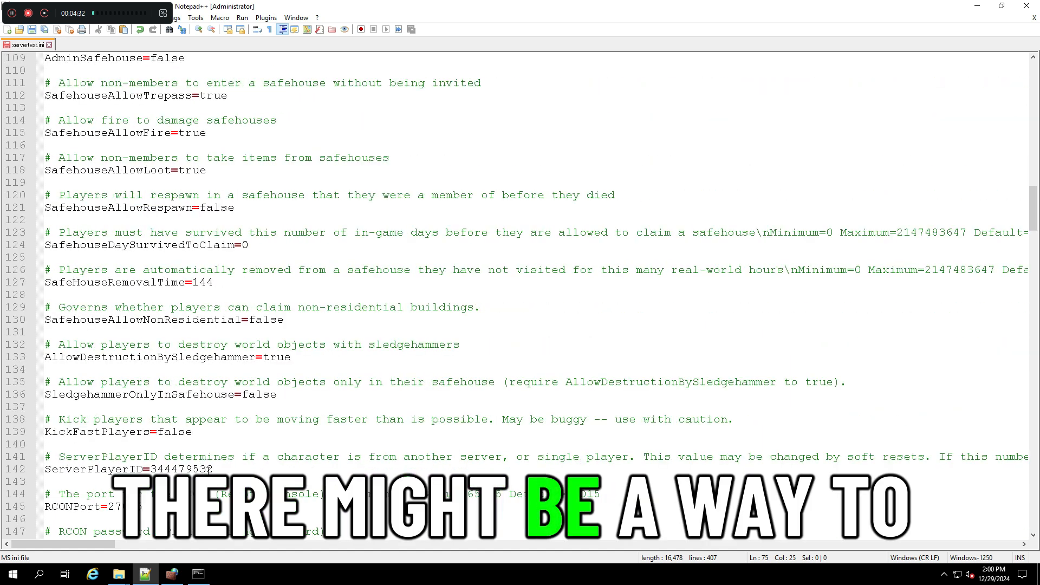
scroll(209, 470, down, 12)
scroll(209, 471, down, 3)
click(150, 407)
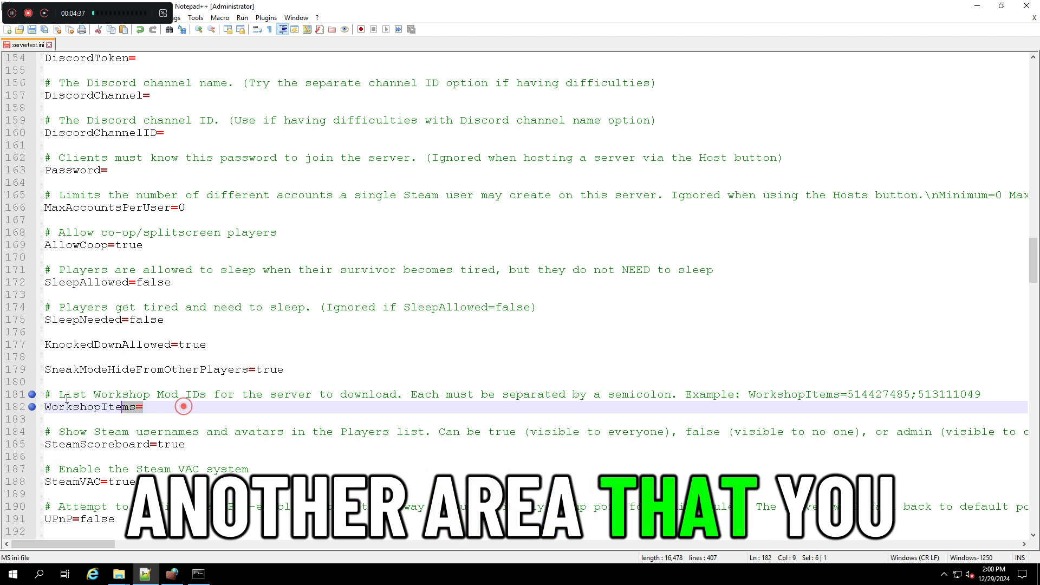
drag(67, 401, 22, 394)
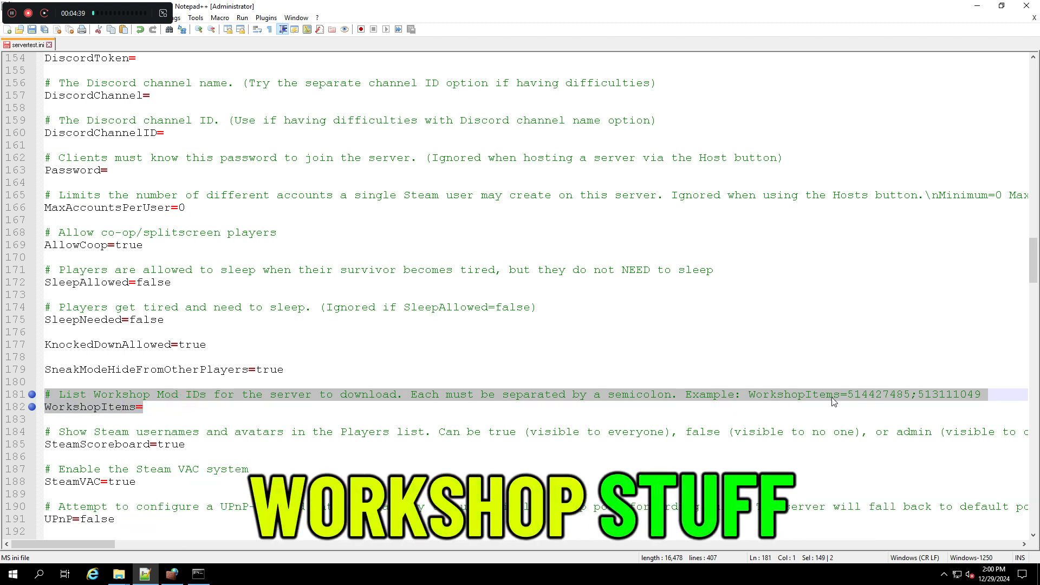
Examine the UPnP port-forwarding setting and the VOIP distance and directional audio settings.
scroll(153, 482, down, 8)
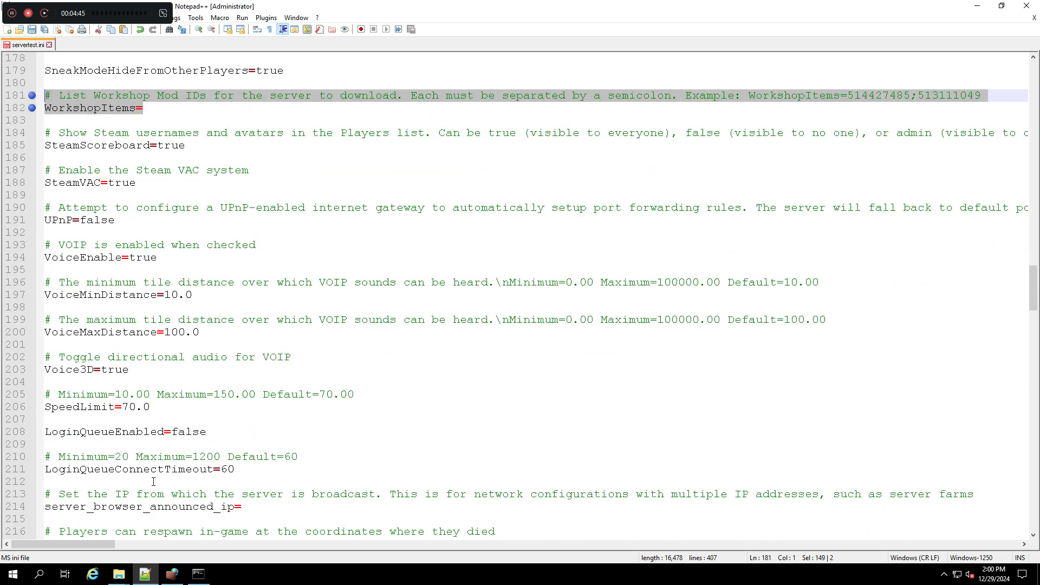
click(114, 225)
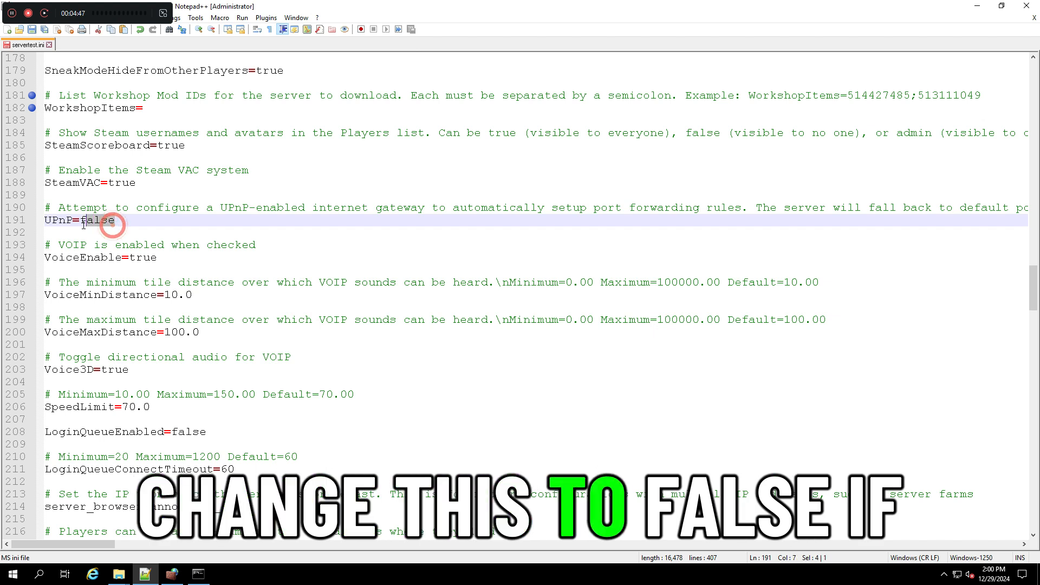
click(783, 256)
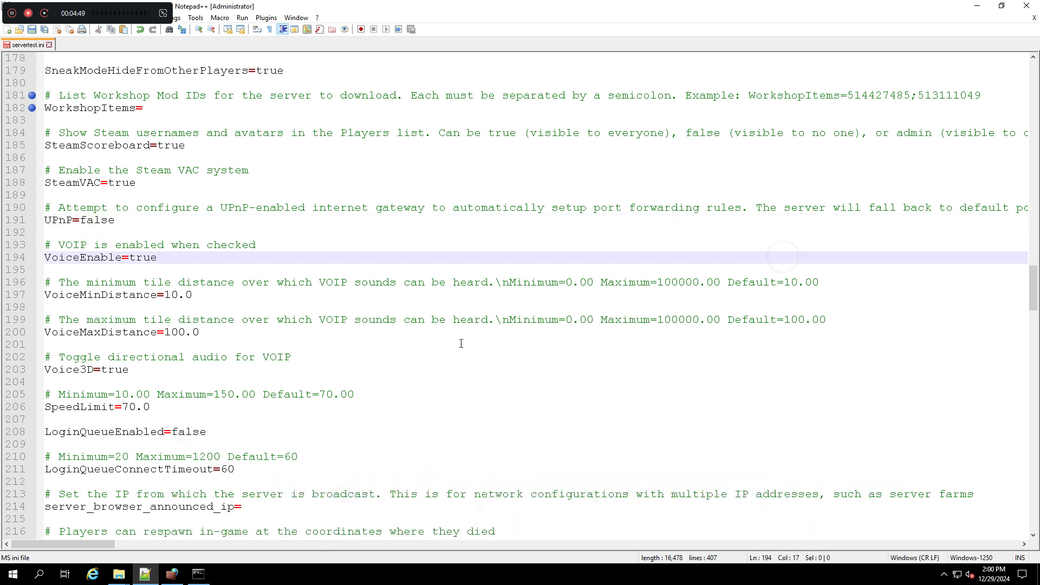
scroll(417, 425, down, 2)
scroll(418, 425, down, 2)
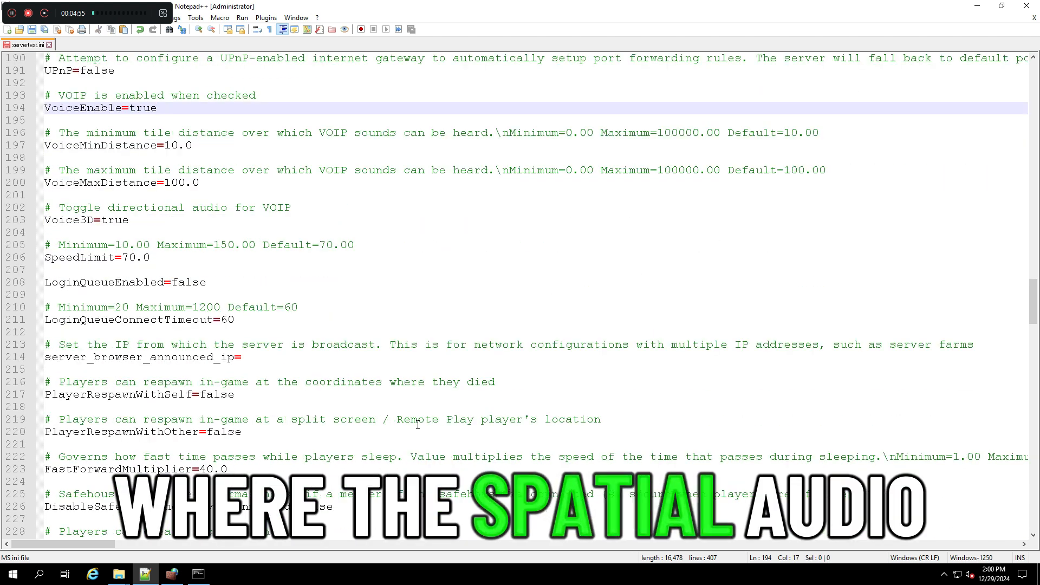
Examine the AntiCheatProtectionType settings near the end of servertest.ini, highlighting the type 18 entry.
scroll(418, 425, down, 20)
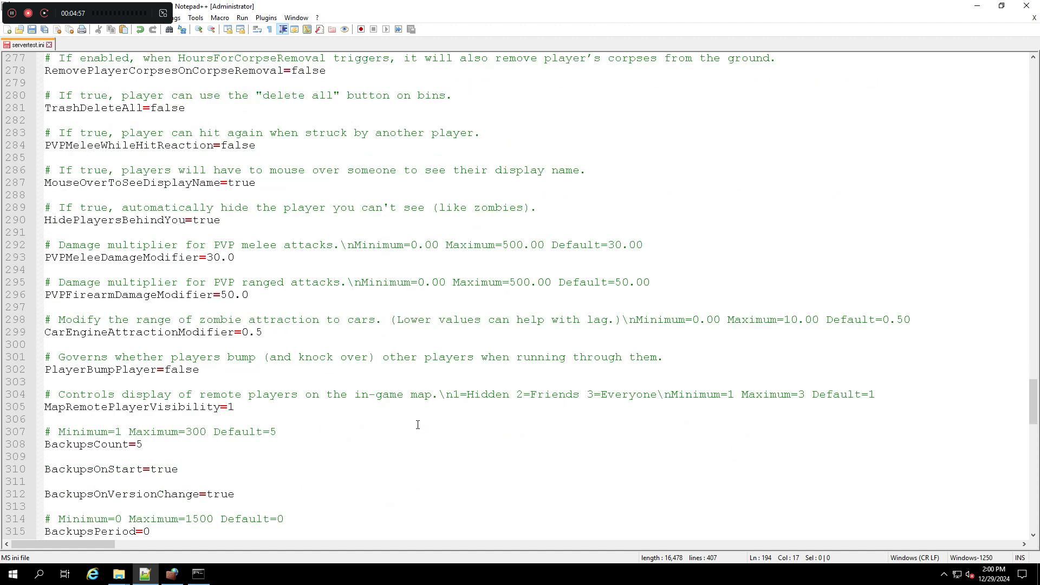
scroll(418, 425, down, 7)
scroll(418, 424, up, 7)
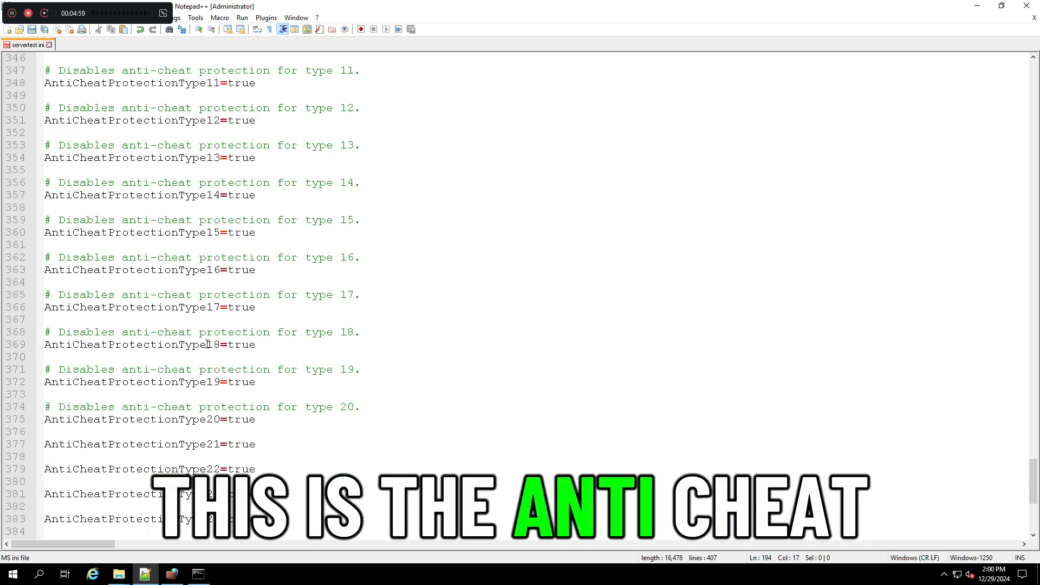
drag(268, 388, 46, 245)
drag(178, 345, 227, 345)
scroll(434, 359, up, 4)
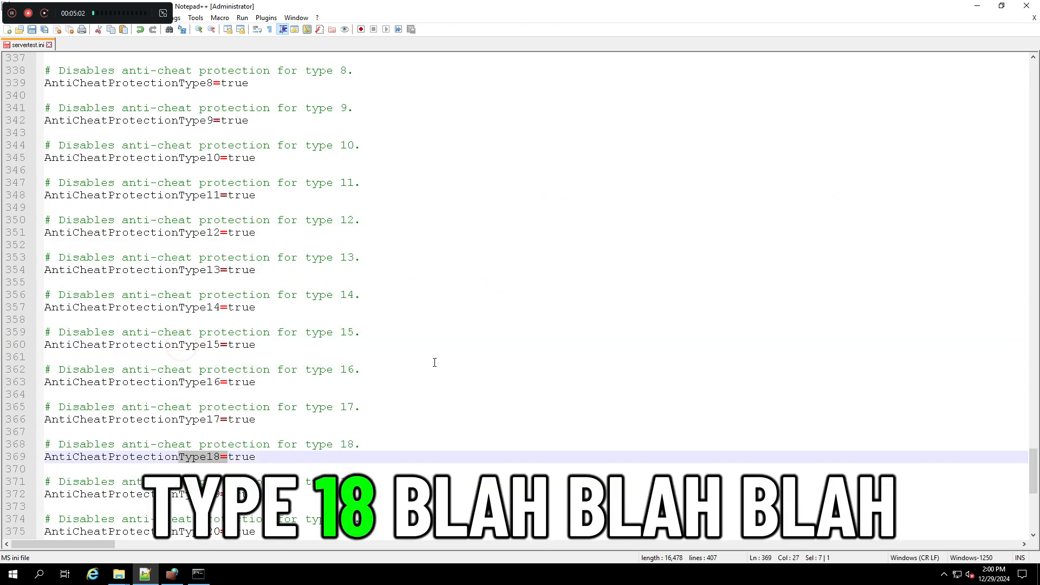
scroll(247, 376, up, 7)
scroll(247, 377, down, 18)
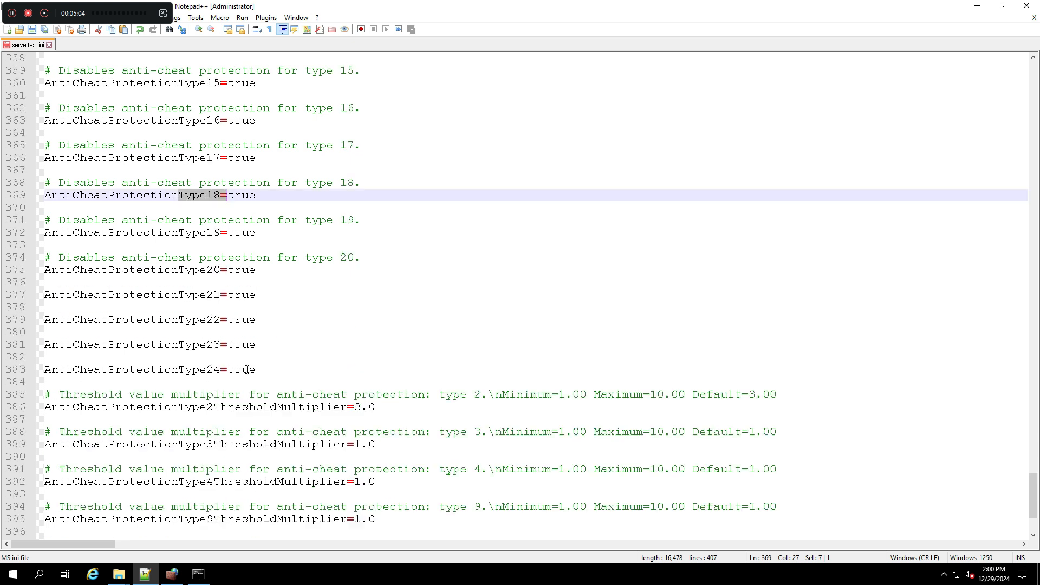
Leave servertest.ini and go back up to the Zomboid folder in File Explorer.
scroll(573, 348, up, 20)
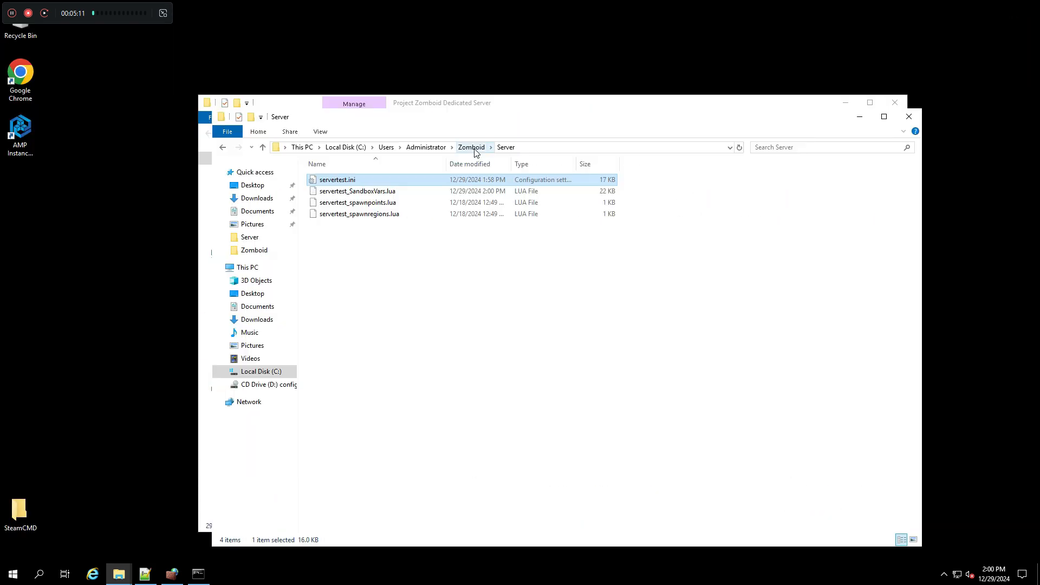
click(471, 146)
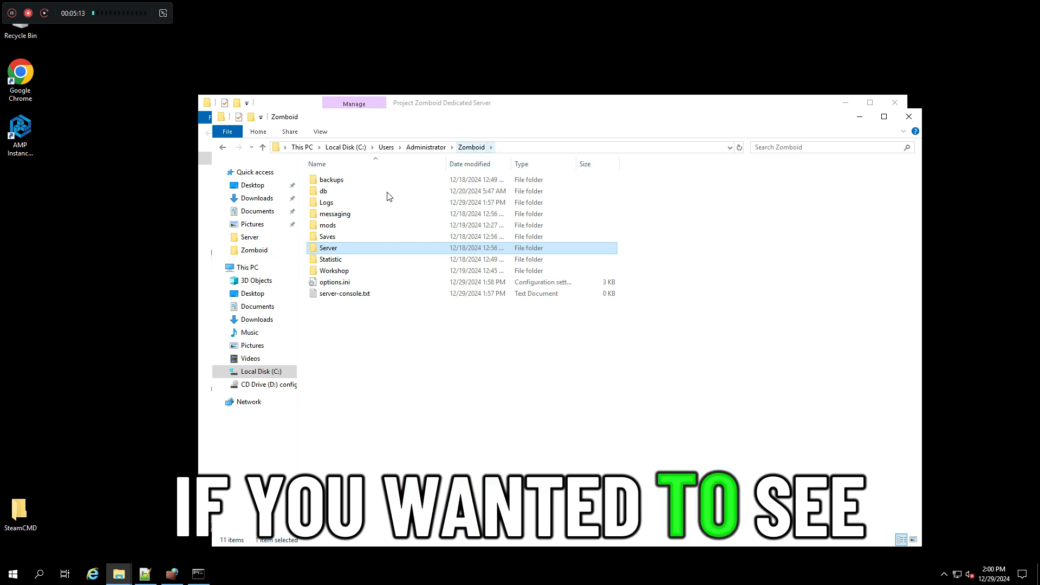
Look through the log files in the Logs folder, highlight them all, and return to the Zomboid folder.
double_click(367, 205)
drag(390, 307, 305, 60)
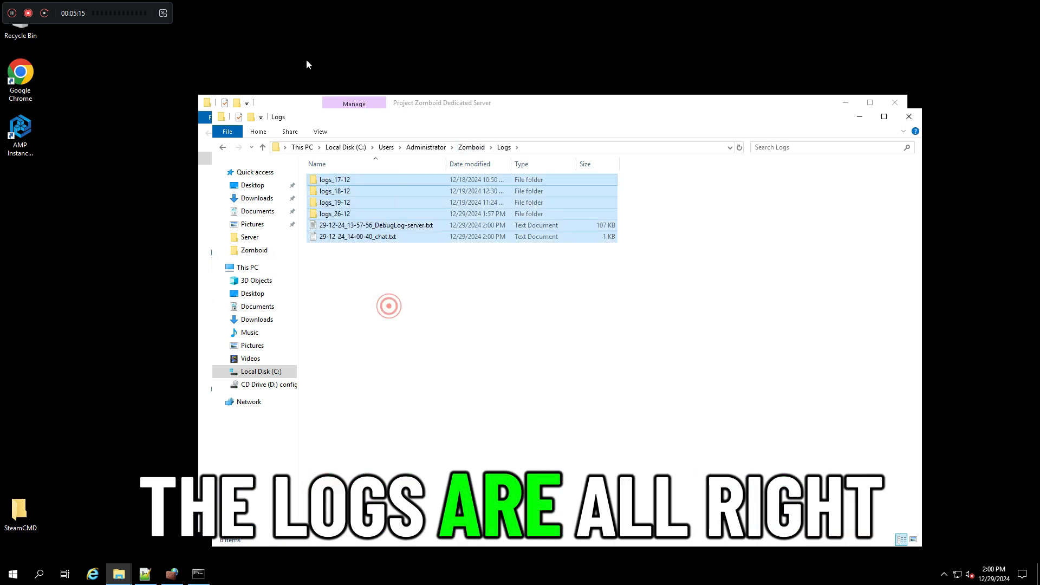
click(222, 147)
Examine the map .bin files of the servertest world under Saves > Multiplayer, and return to the Multiplayer folder.
double_click(343, 239)
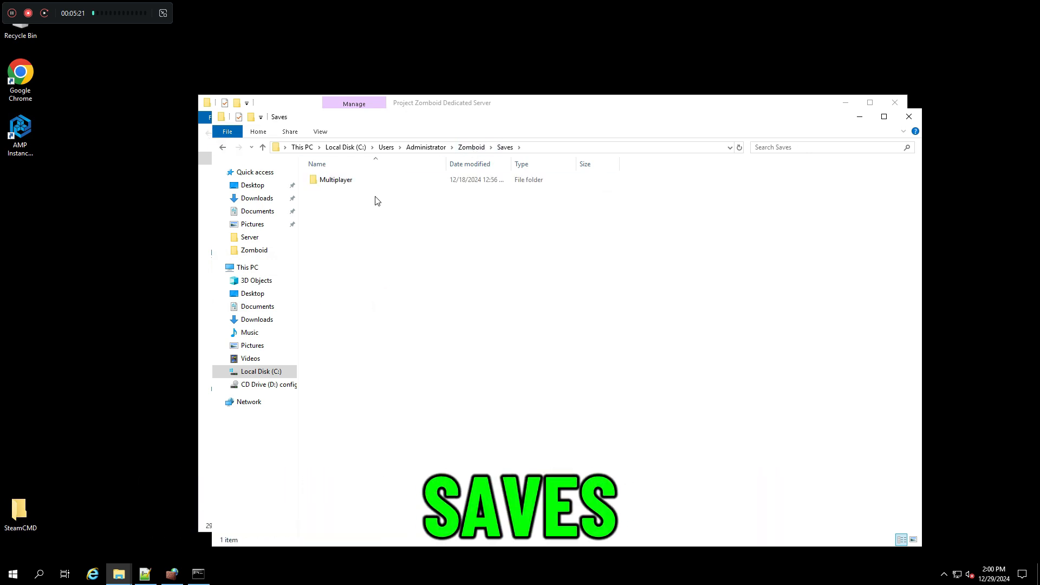
double_click(332, 180)
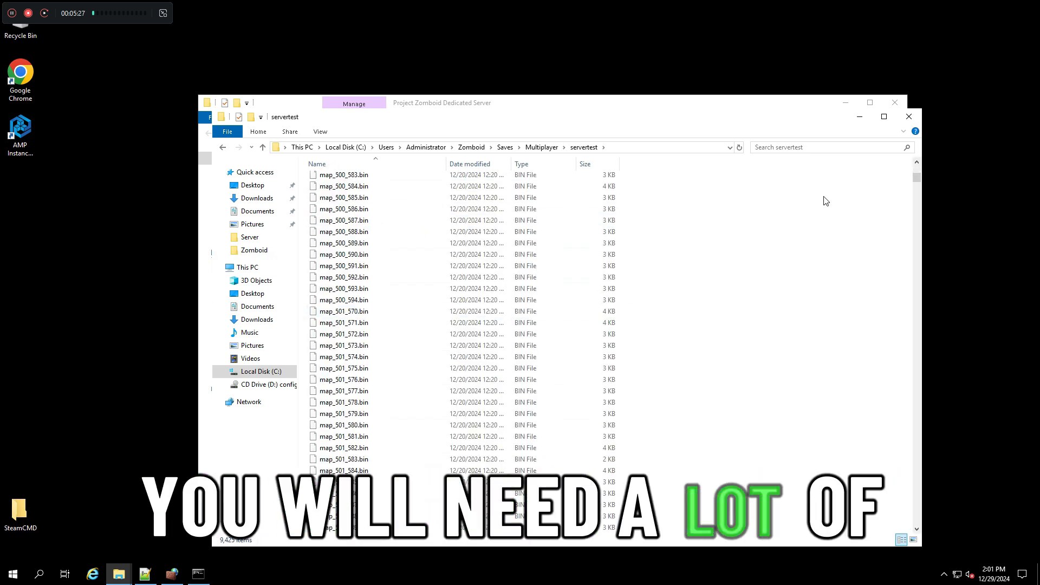
click(542, 146)
Check the servertest save folder's properties for its disk usage, and close them.
right_click(320, 181)
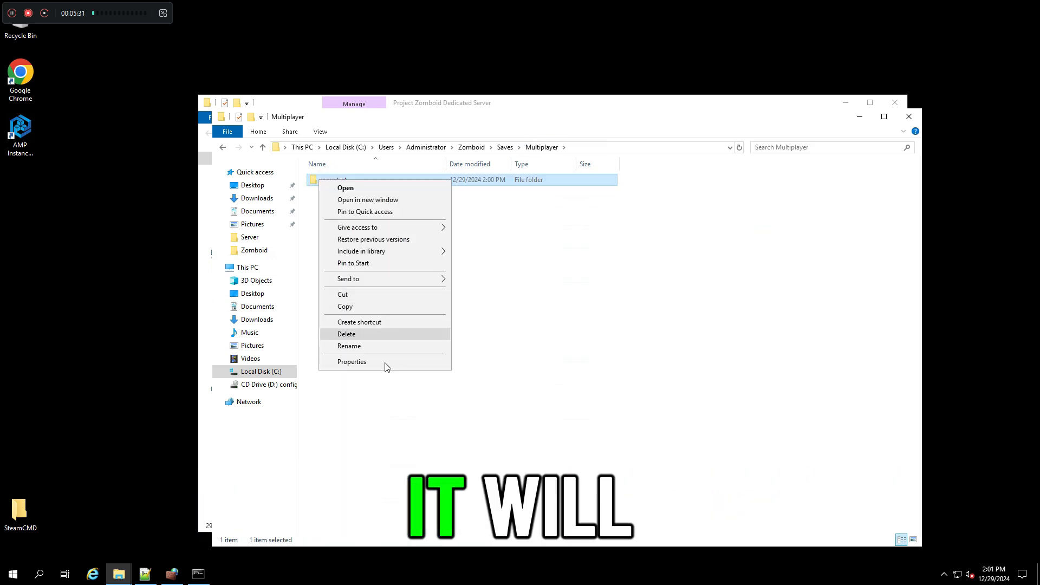
click(352, 361)
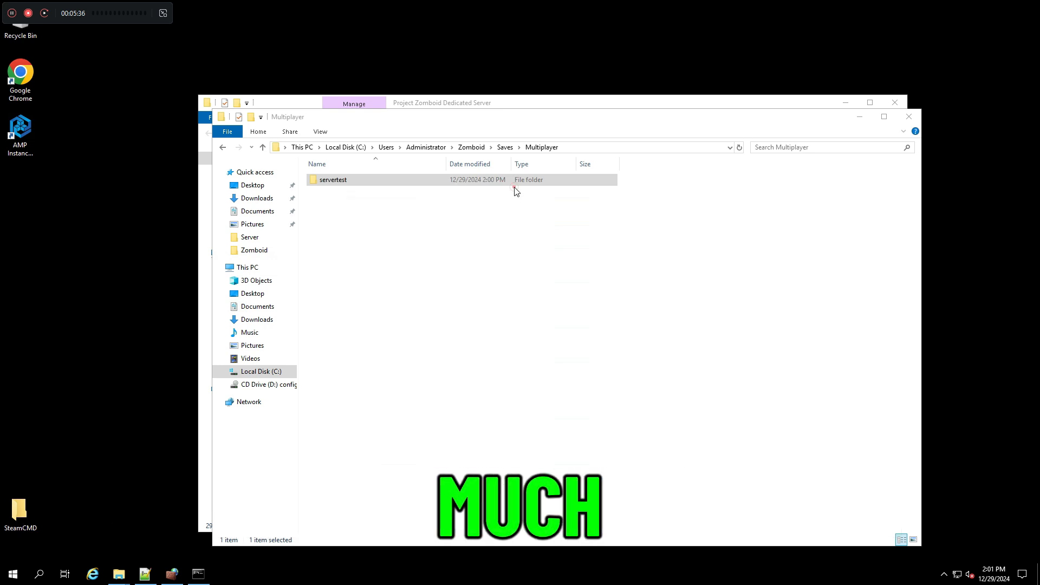
click(514, 186)
click(579, 278)
drag(624, 297, 328, 171)
click(715, 385)
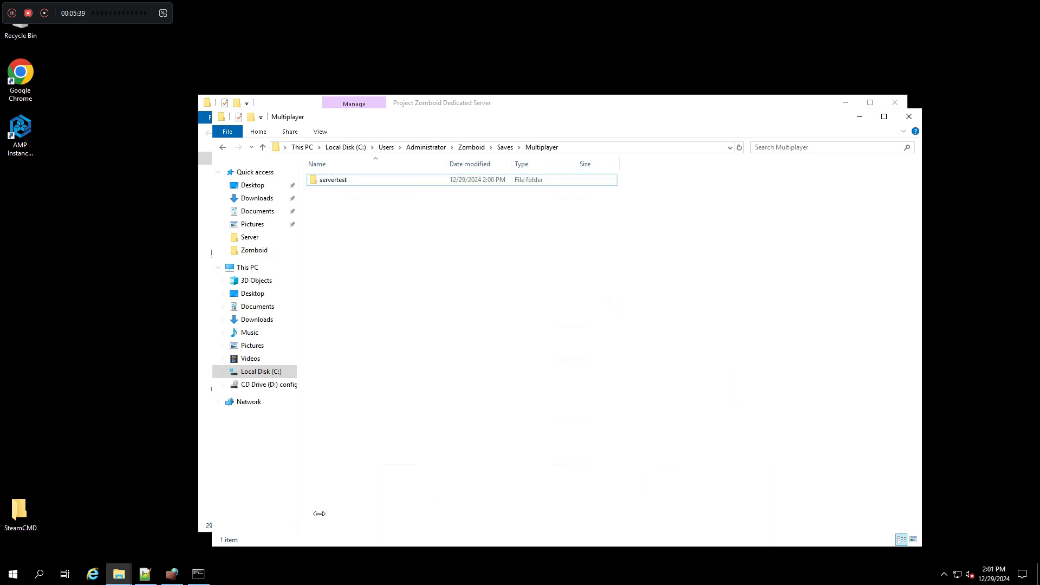
click(92, 376)
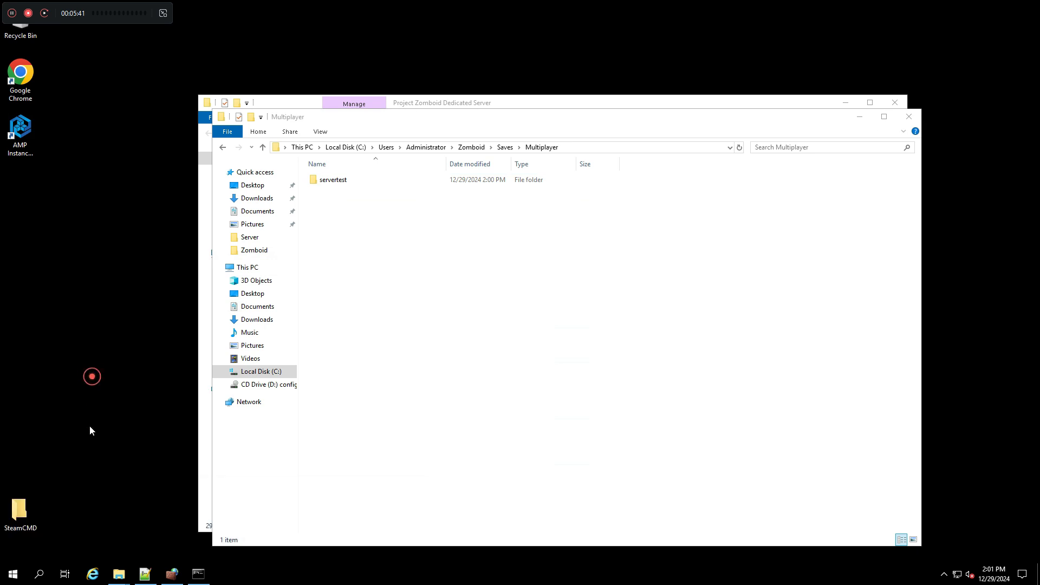
right_click(122, 422)
right_click(13, 574)
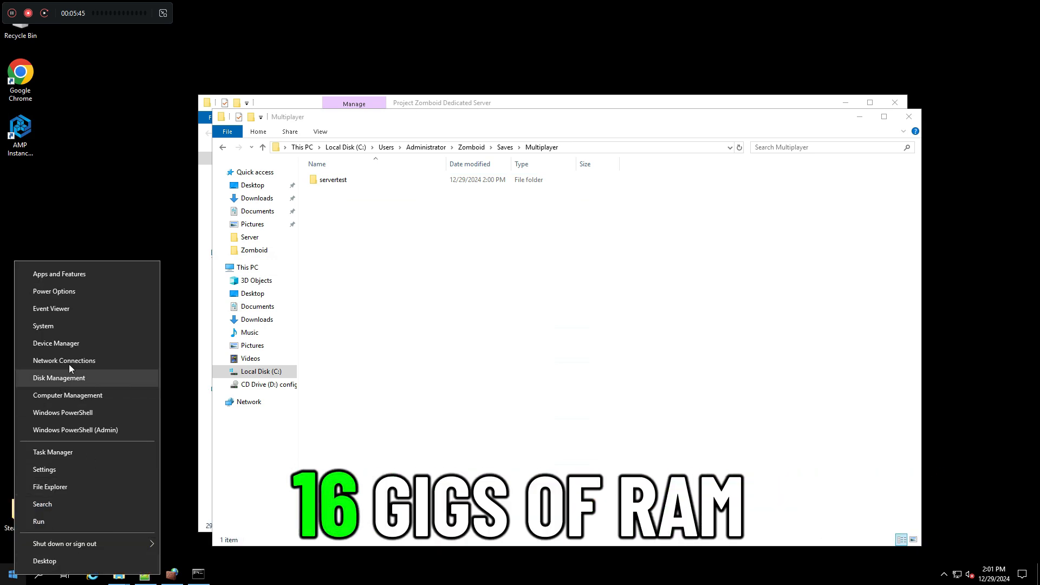
click(474, 447)
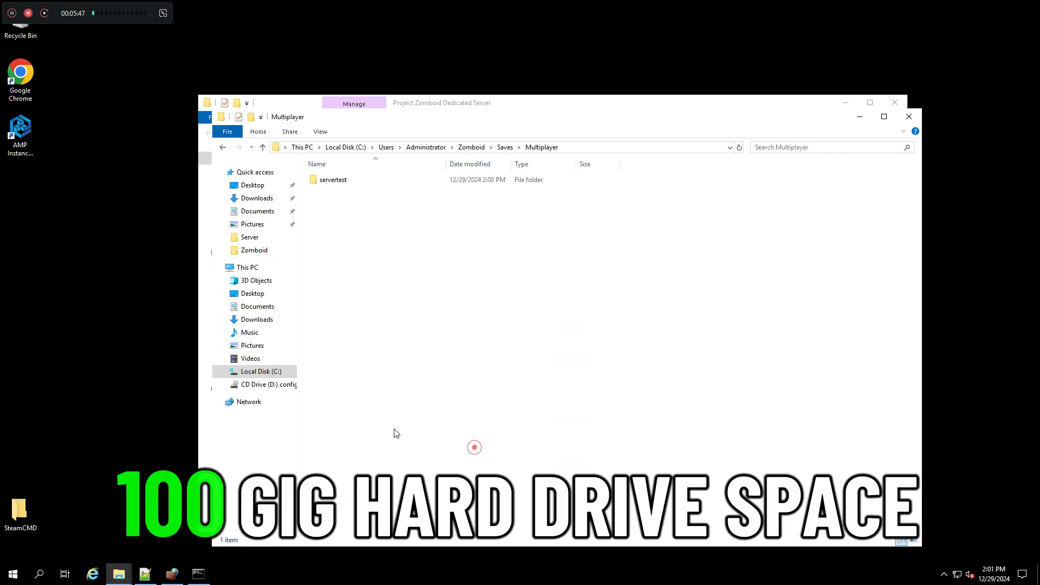
click(247, 267)
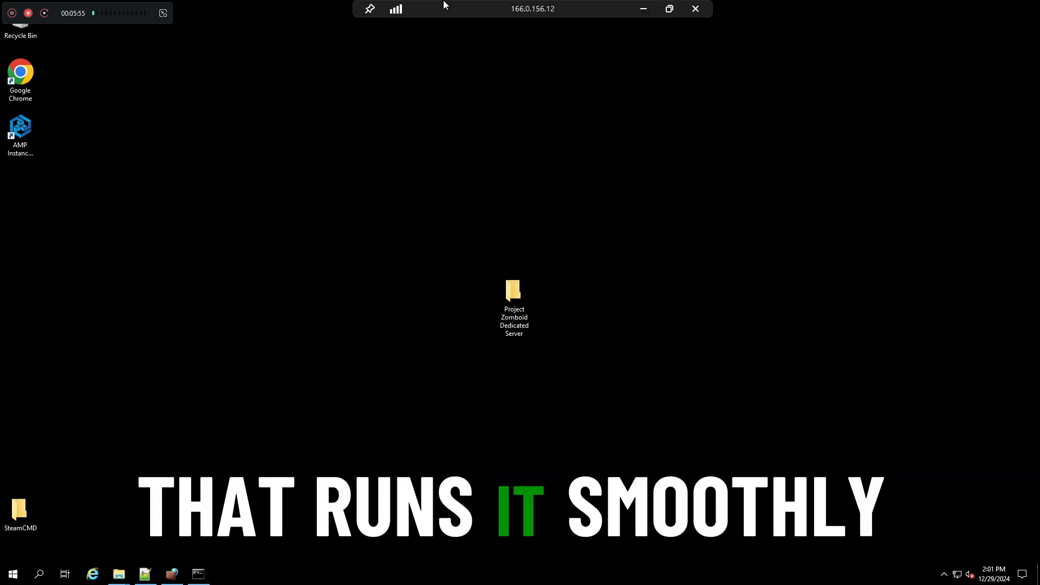
double_click(564, 19)
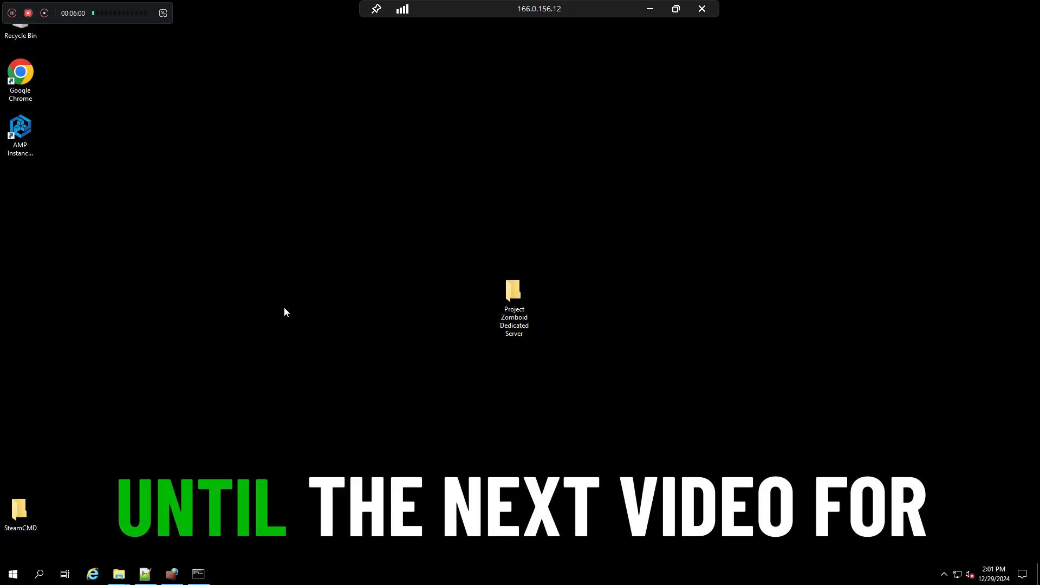